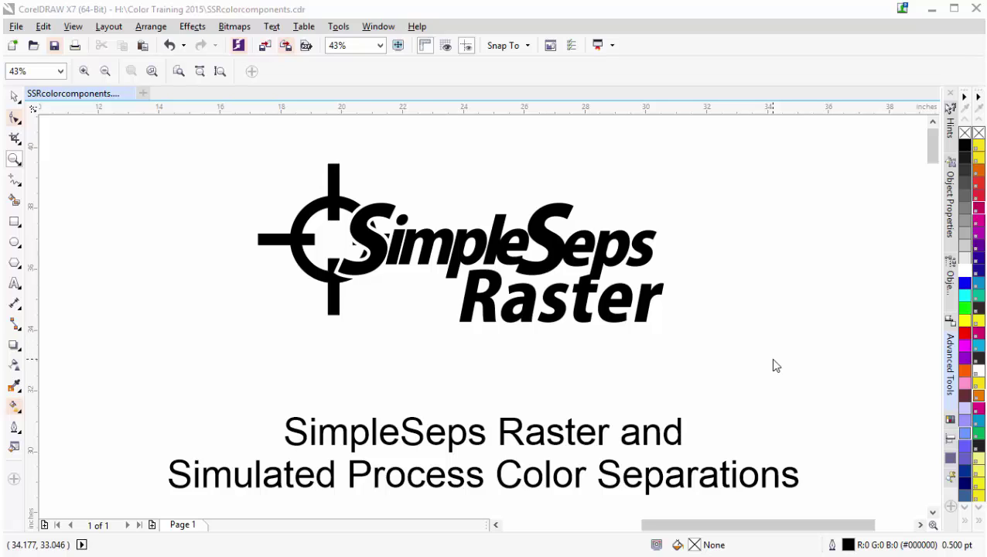
Scroll down past the title to show the CMYK printing bars and the hue component chart captions.
click(932, 512)
drag(932, 512, 932, 512)
click(932, 514)
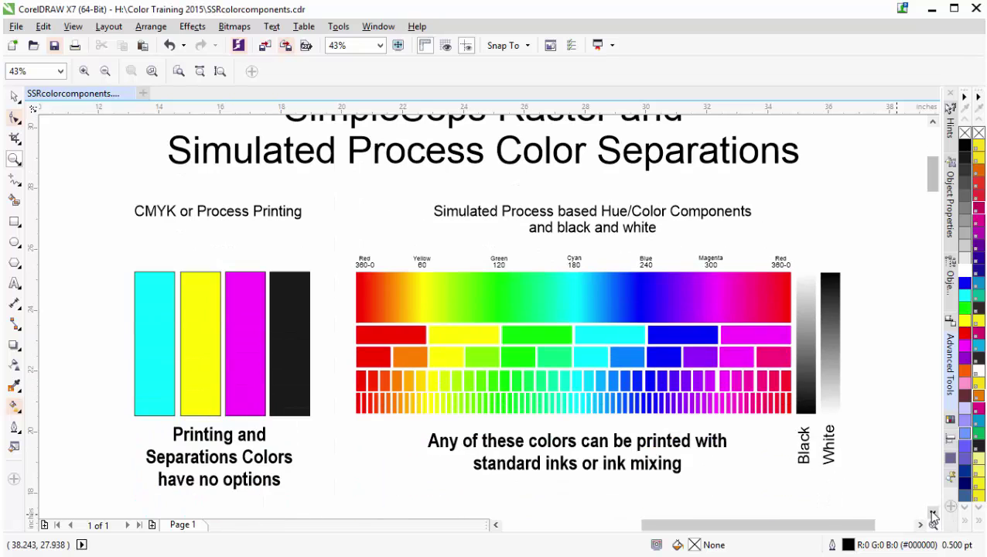
Scroll a little further until the Hue and Color heading appears below the chart.
click(932, 514)
click(931, 513)
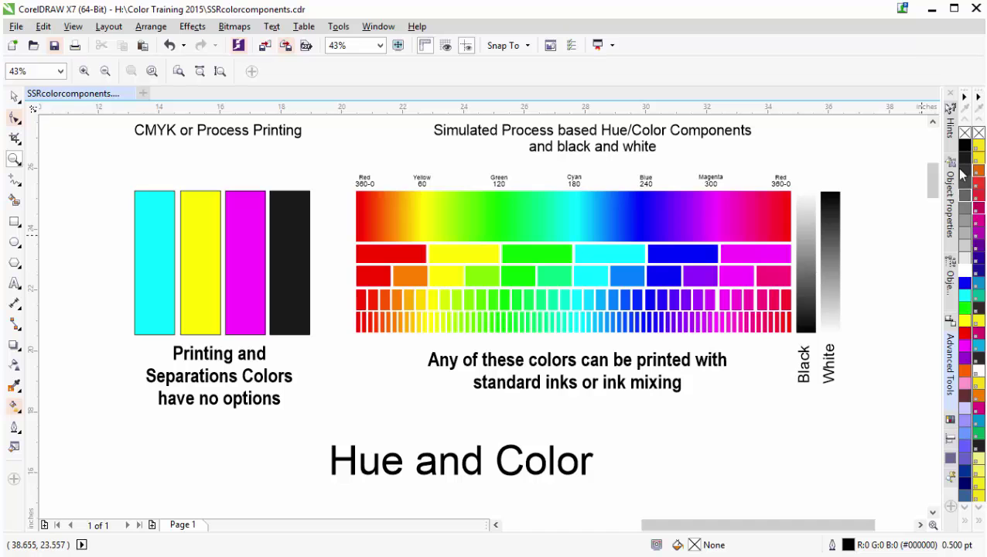
Scroll down to the hue wheel in degrees, the visible spectrum bar and the rainbow photo.
drag(938, 173, 937, 202)
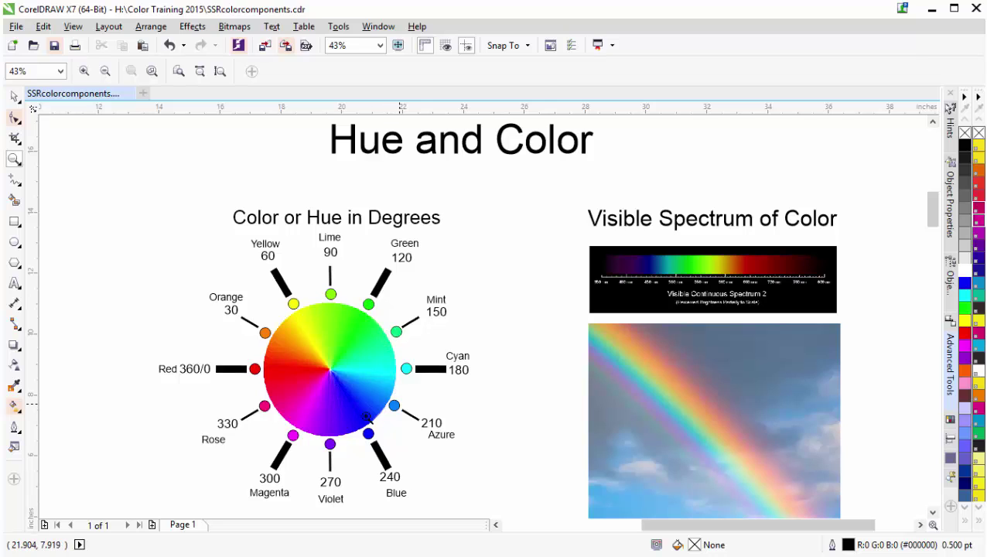
With the Pick tool, ungroup the hue wheel after undoing a test move, then select its monochrome lens.
click(14, 96)
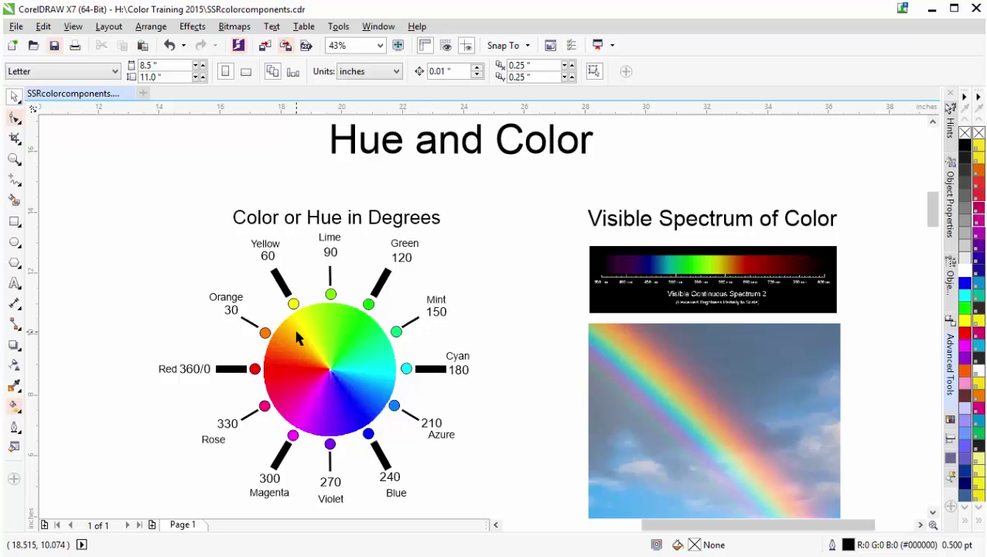
click(302, 360)
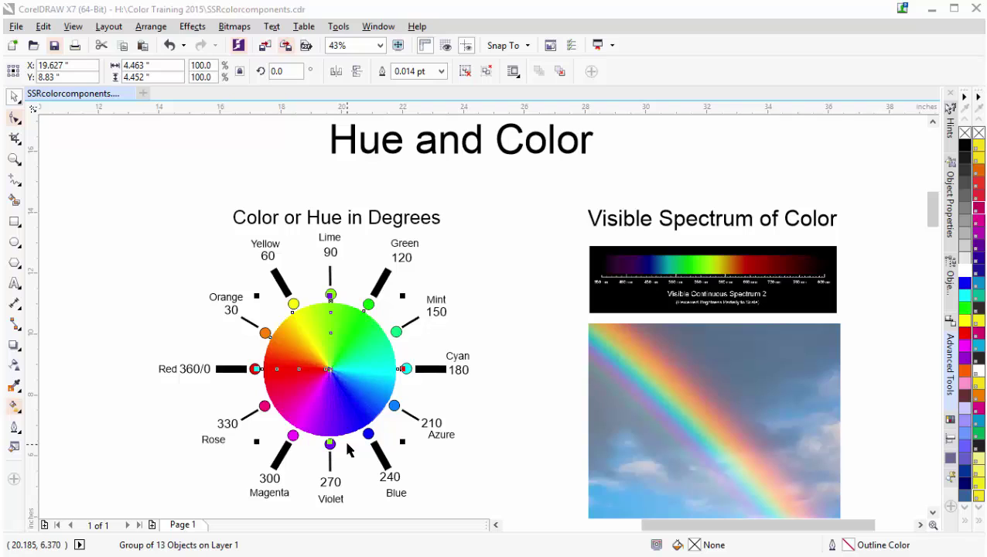
drag(310, 354, 271, 373)
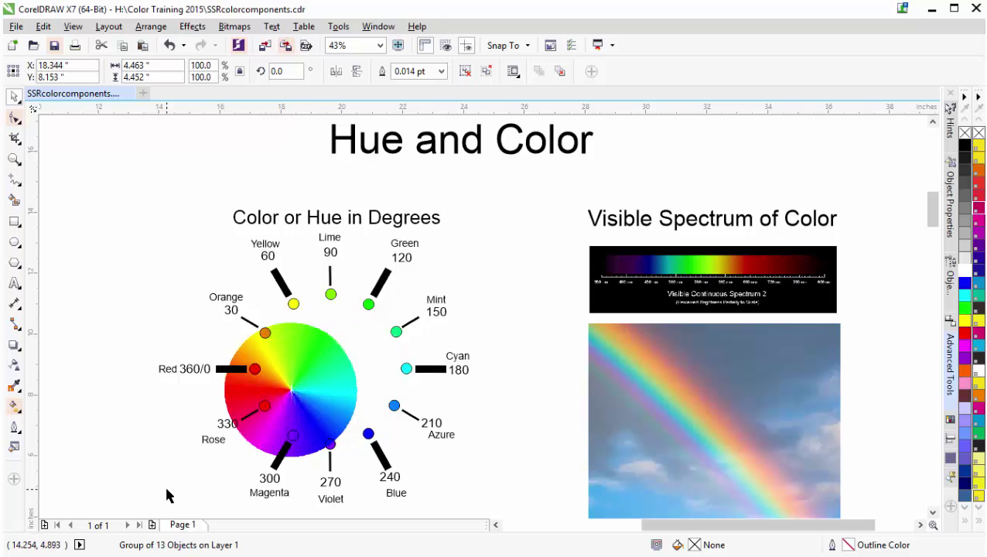
key(ctrl+z)
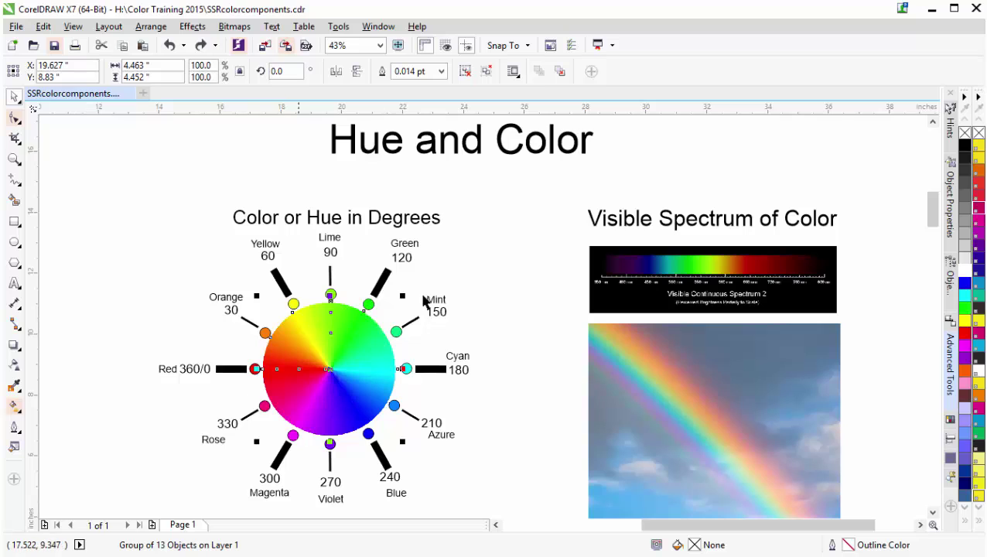
click(485, 71)
click(488, 247)
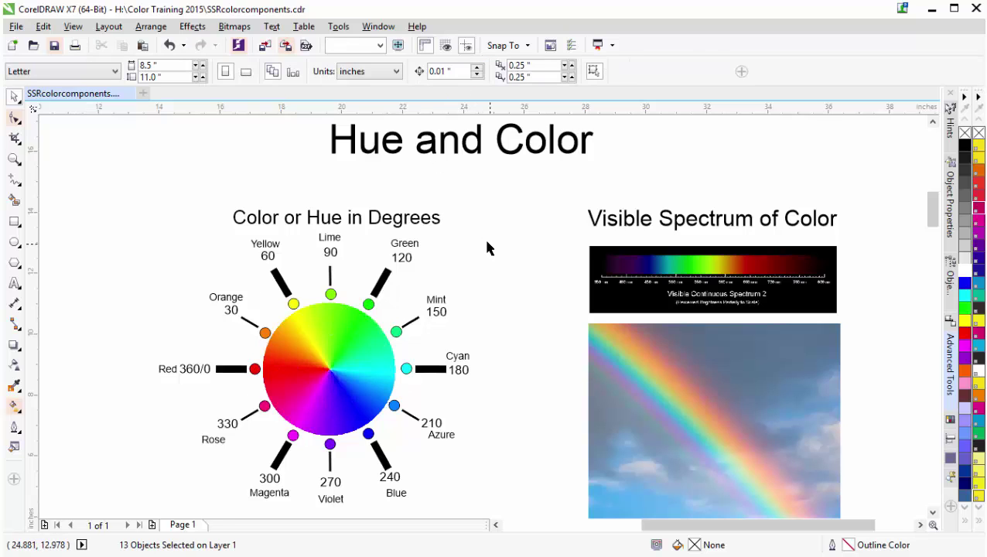
click(301, 340)
Pull the cyan wedge out to the wheel's right, zoom in to 150%, then undo to return it.
drag(306, 346, 126, 226)
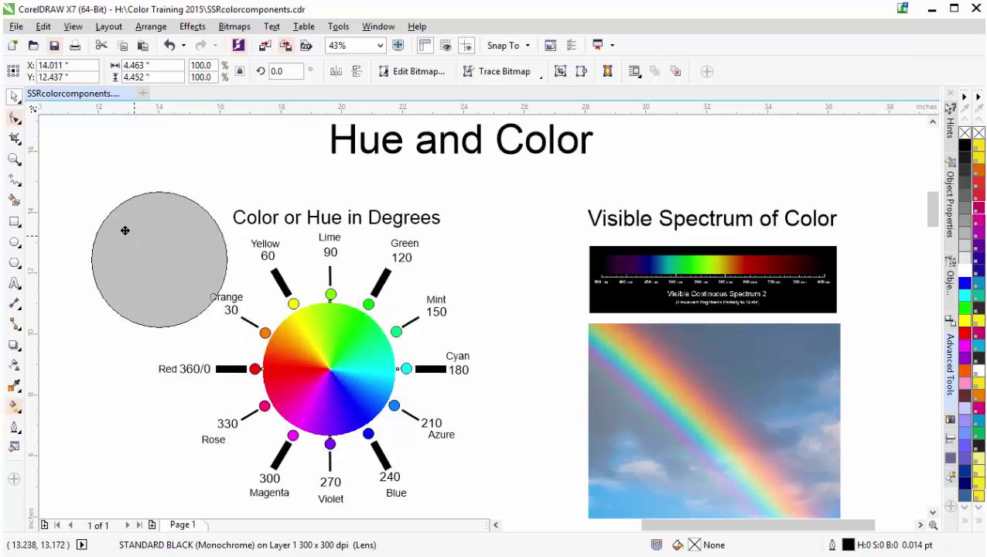
key(Escape)
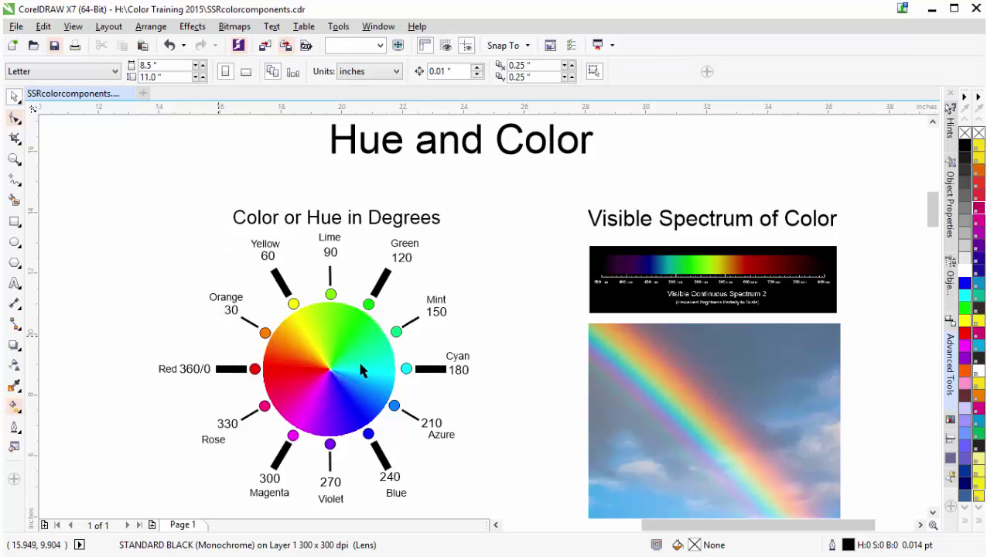
click(361, 368)
drag(363, 367, 507, 324)
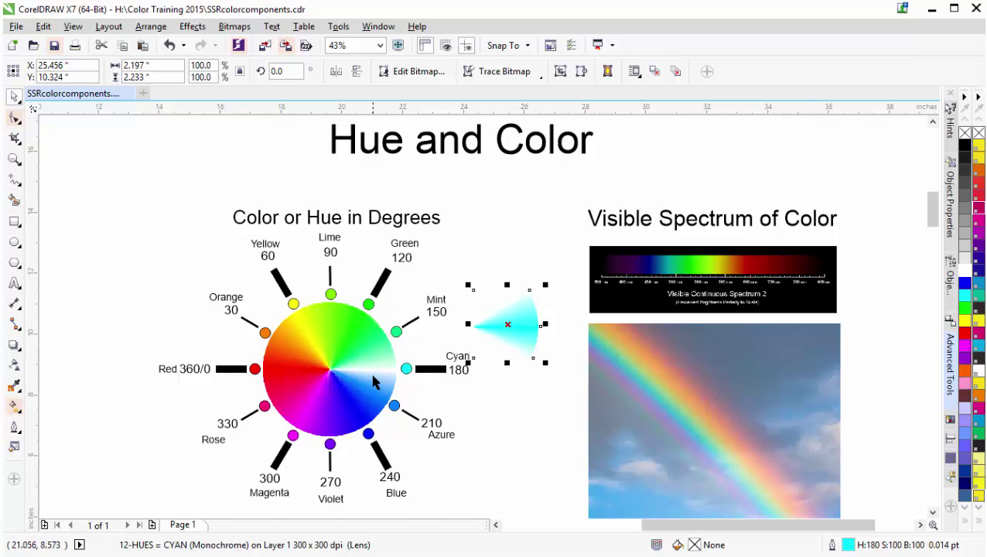
scroll(478, 313, up, 3)
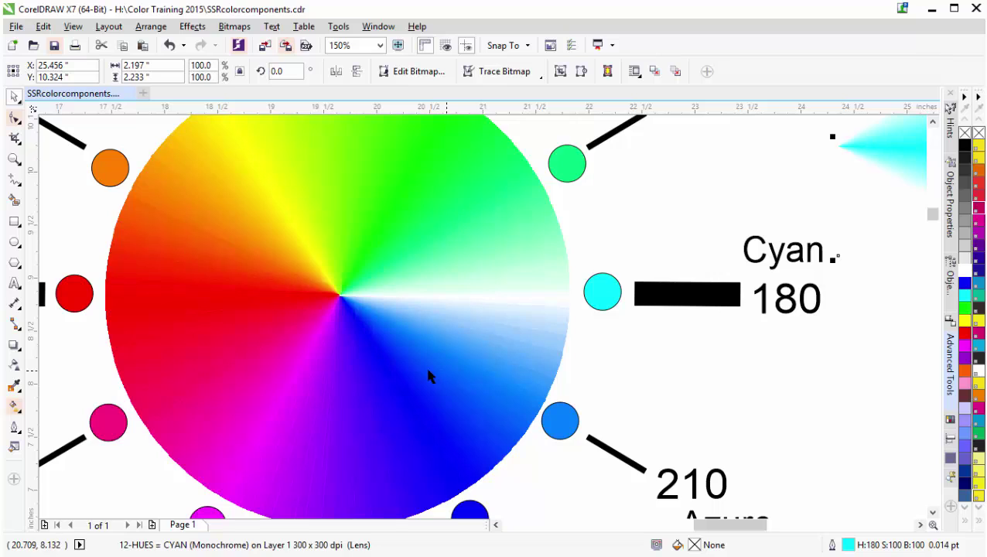
key(ctrl+z)
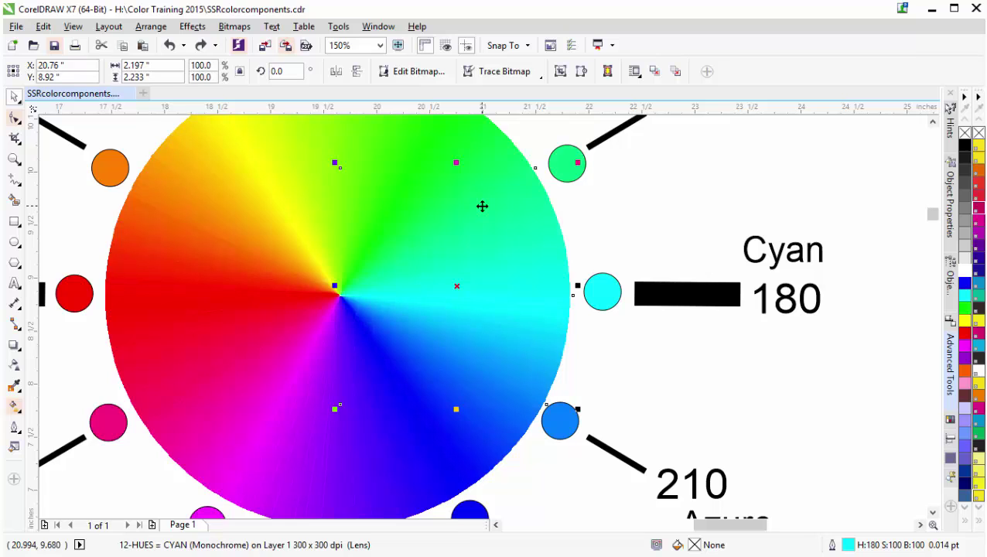
Pull the rose wedge out of the wheel into the empty space on its left.
click(190, 337)
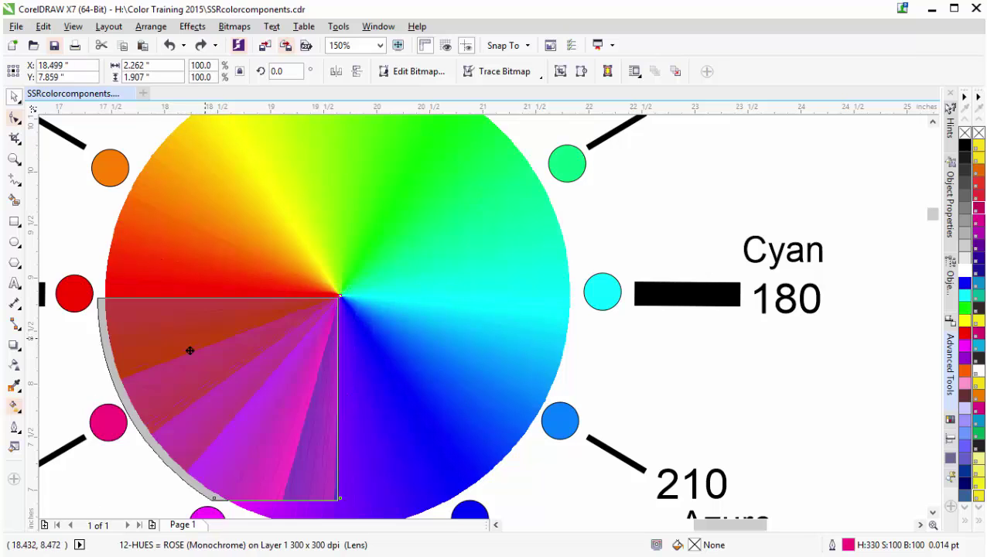
drag(190, 351, 90, 405)
key(F3)
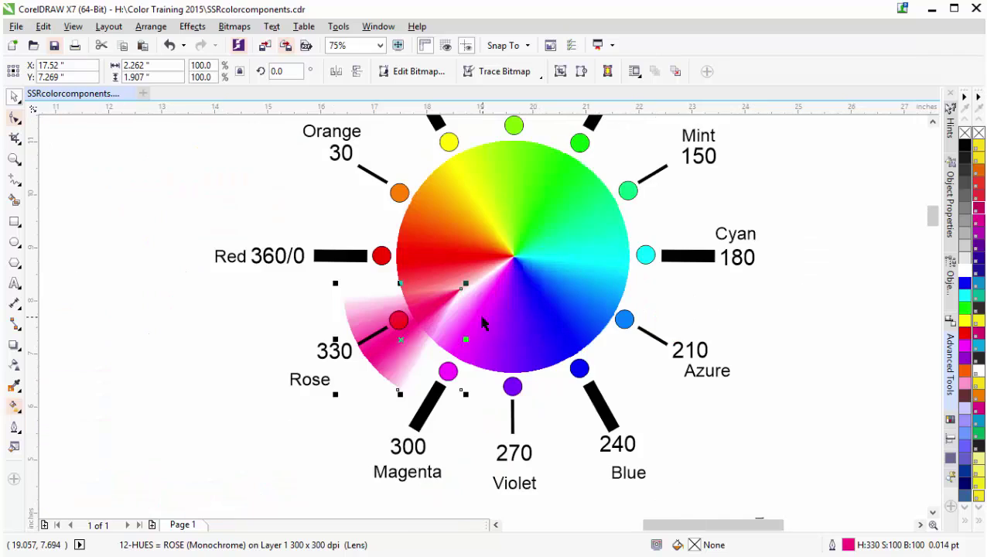
drag(399, 357, 227, 361)
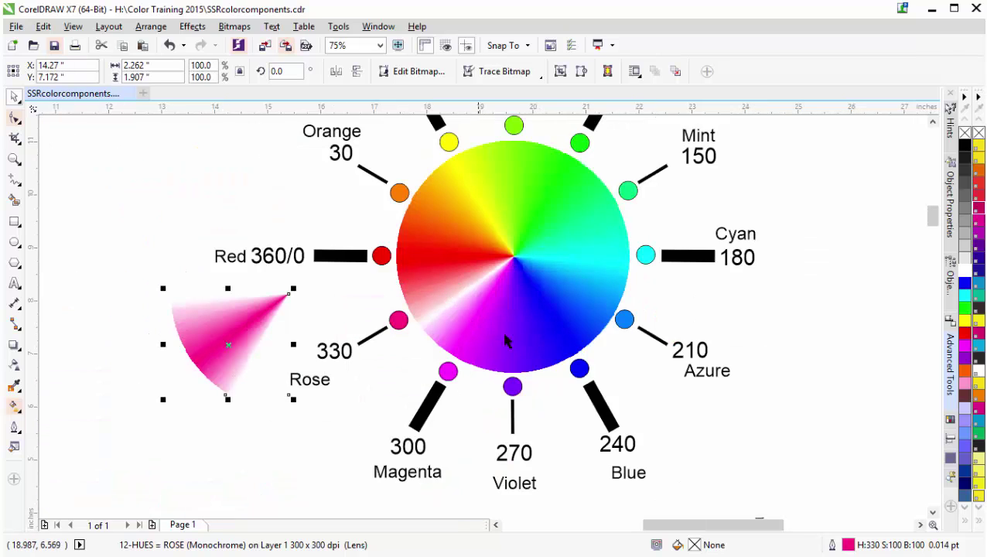
Pull the magenta wedge out below the Rose label, then undo both moves and zoom out to 37%.
click(480, 302)
drag(480, 302, 309, 446)
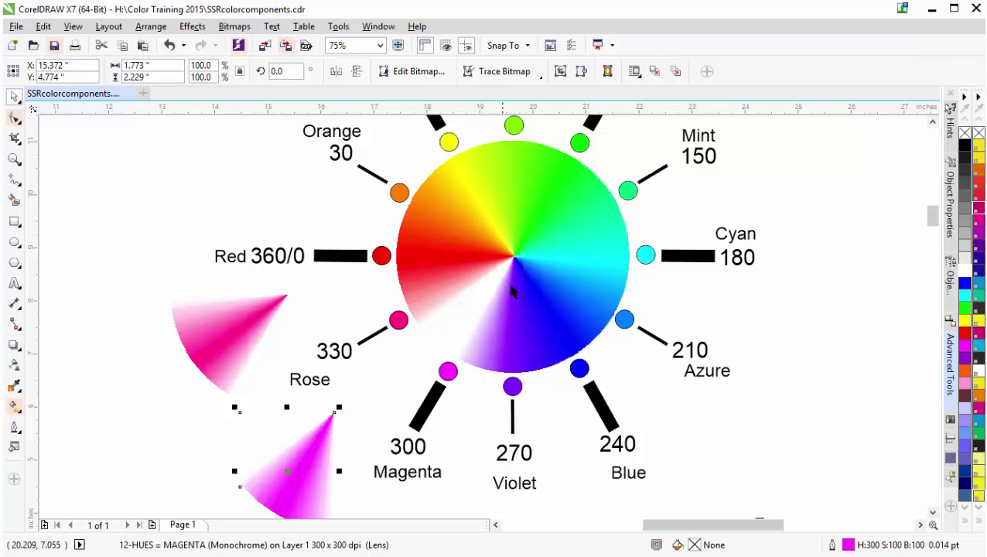
scroll(511, 290, up, 2)
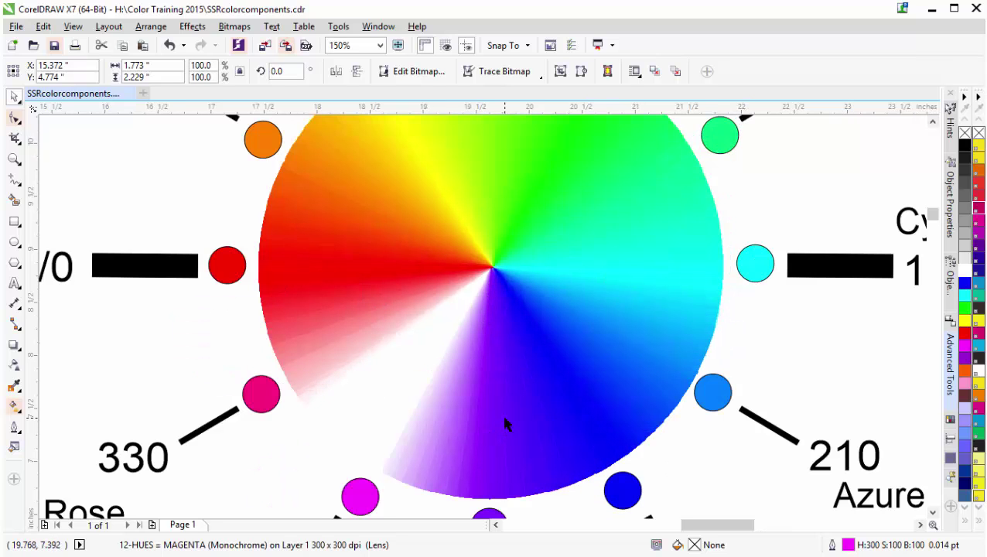
key(ctrl+z)
key(ctrl+z)
key(ctrl+z)
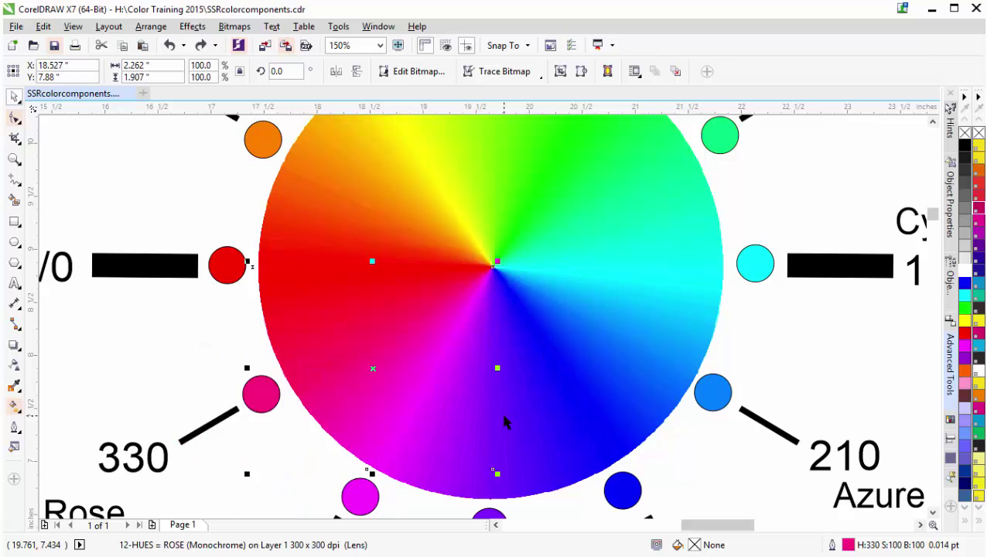
scroll(506, 399, down, 2)
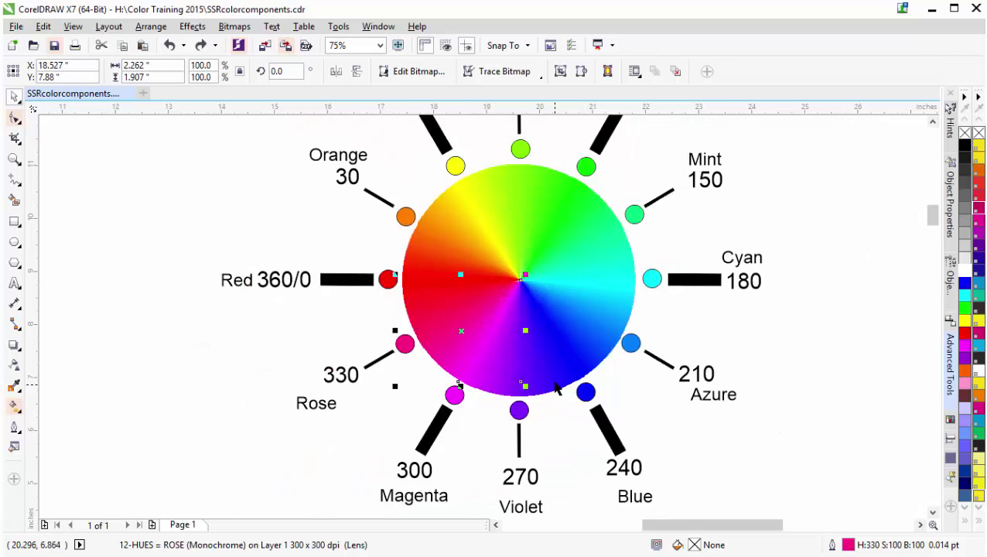
scroll(557, 389, down, 1)
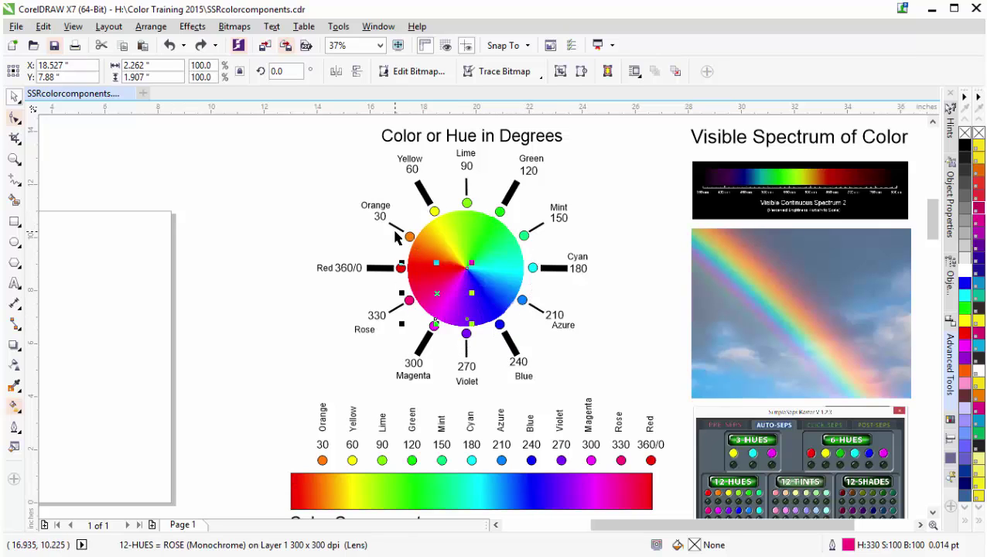
Scroll down to the Color Components bars, the 'Adding black and white' heading and the SimpleSeps picture.
scroll(590, 419, down, 1)
scroll(478, 341, up, 1)
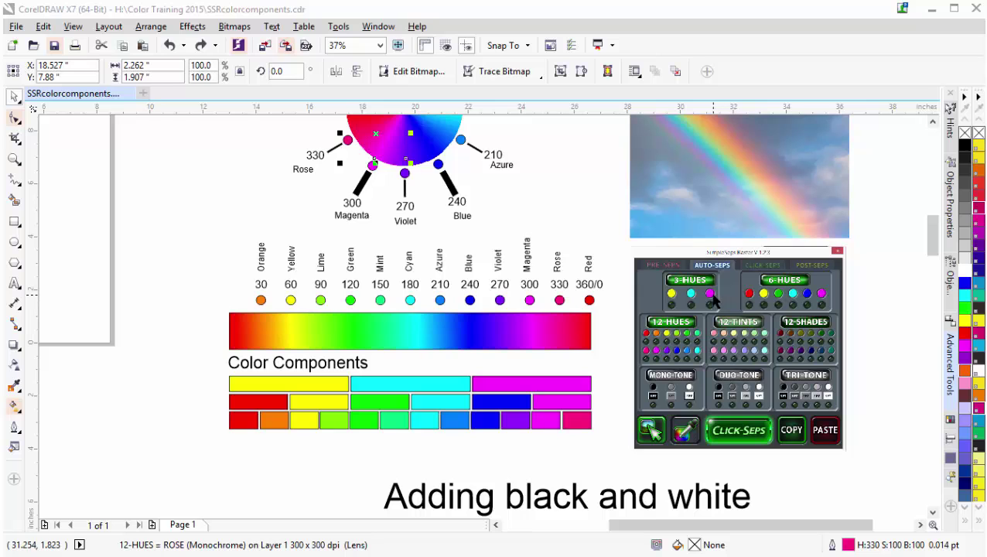
Open SimpleSeps Raster from the Advanced Tools docker, move its window right, and deselect everything.
click(952, 367)
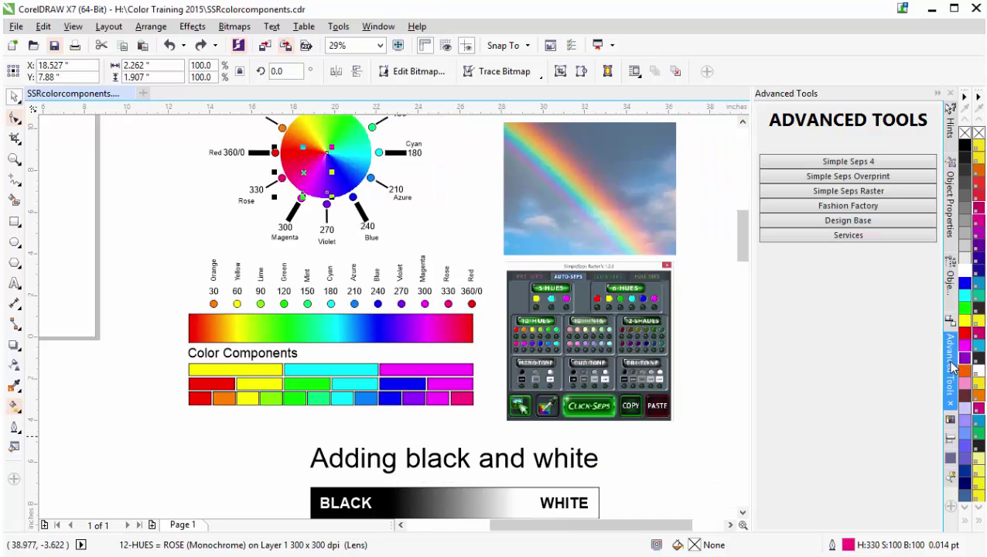
click(863, 197)
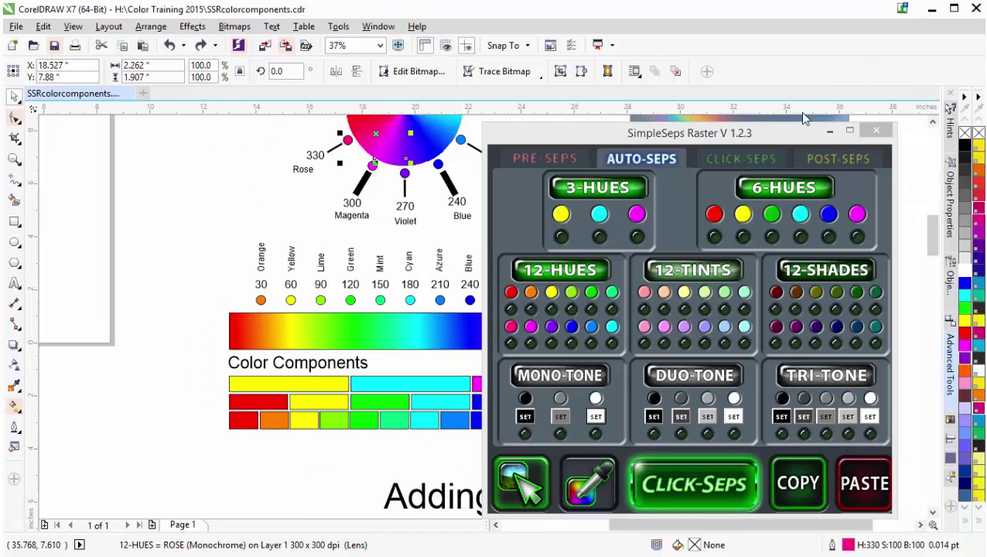
drag(770, 138, 886, 119)
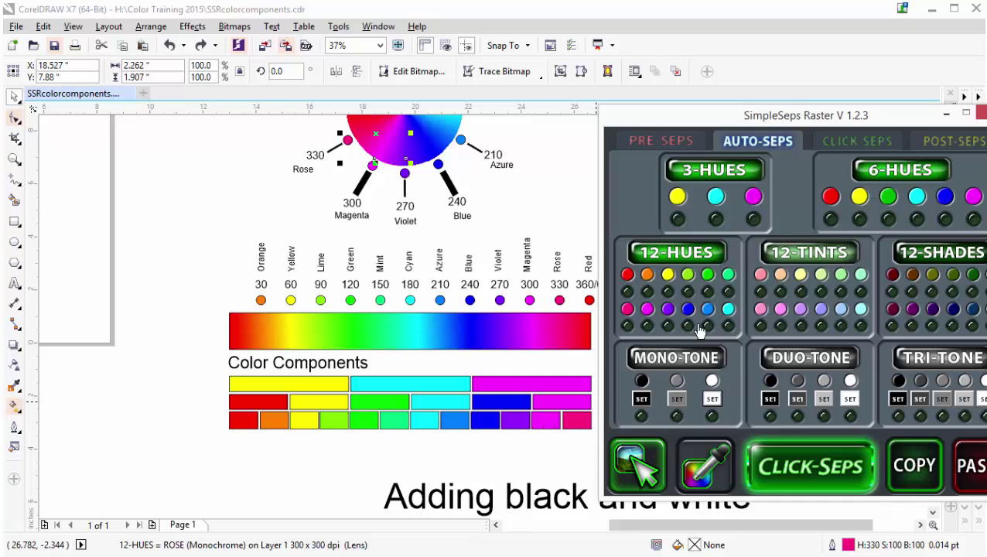
click(181, 454)
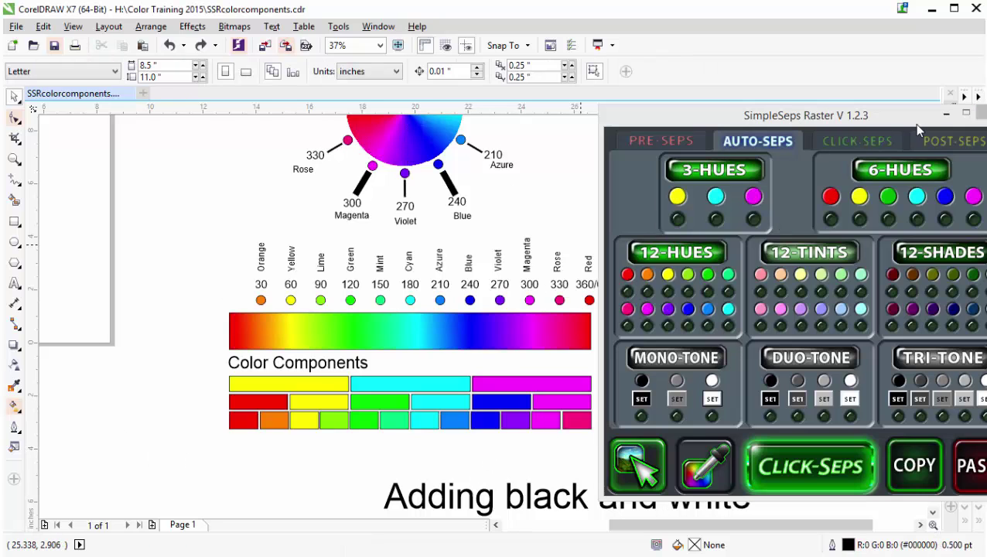
Minimize the SimpleSeps Raster window and zoom back in on the hue wheel.
click(965, 112)
scroll(422, 396, down, 2)
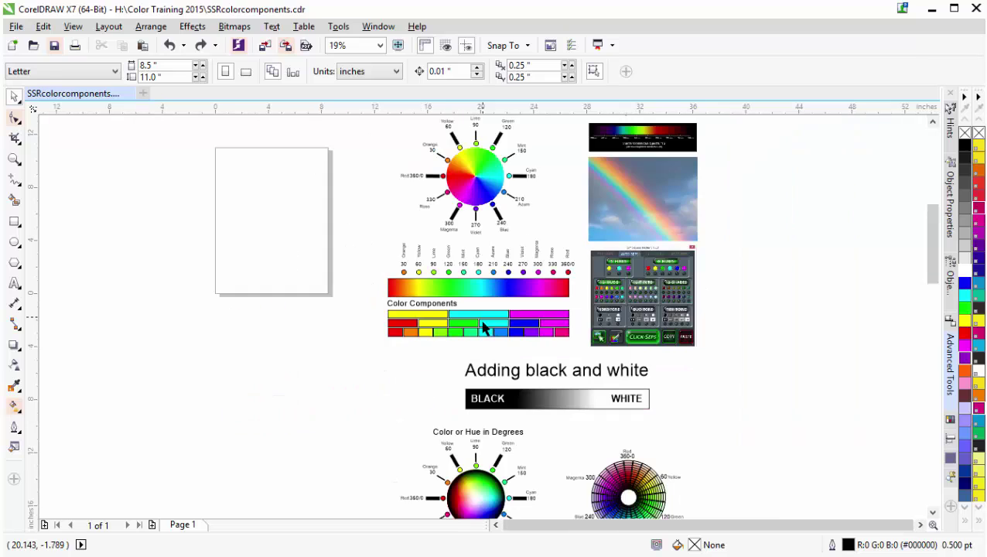
scroll(540, 471, up, 2)
scroll(376, 361, up, 2)
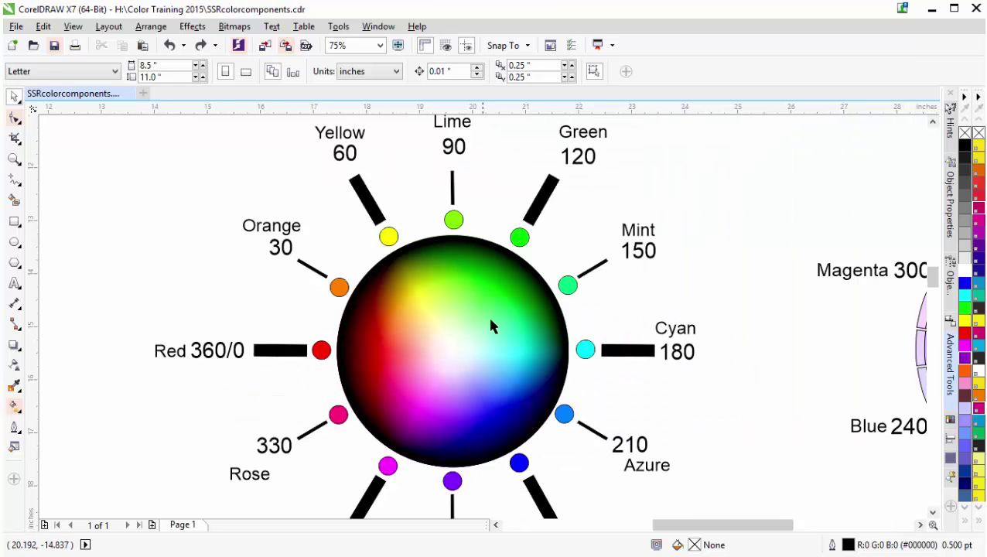
Cut both lens objects off the hue wheel to show its plain colours, then paste them back.
click(469, 356)
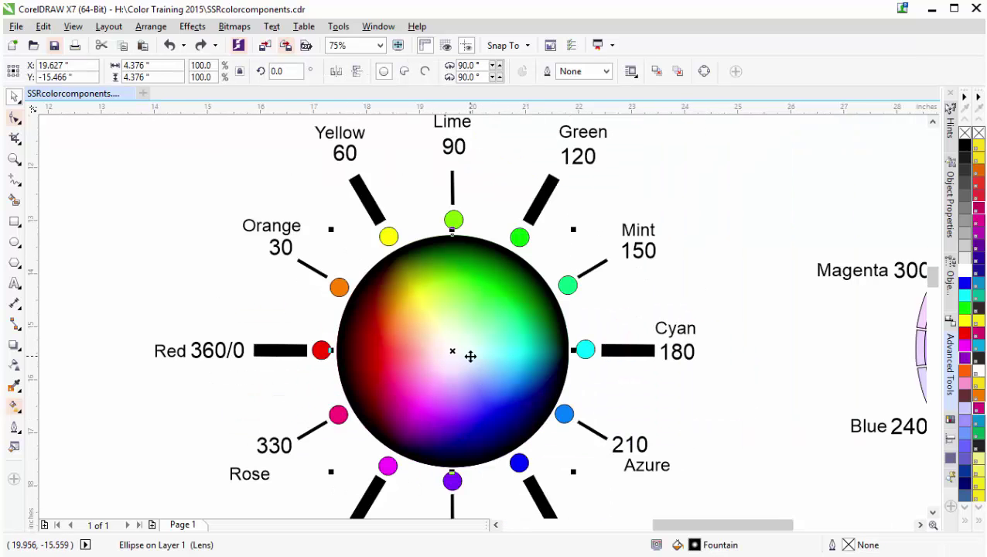
alt+shift+click(470, 356)
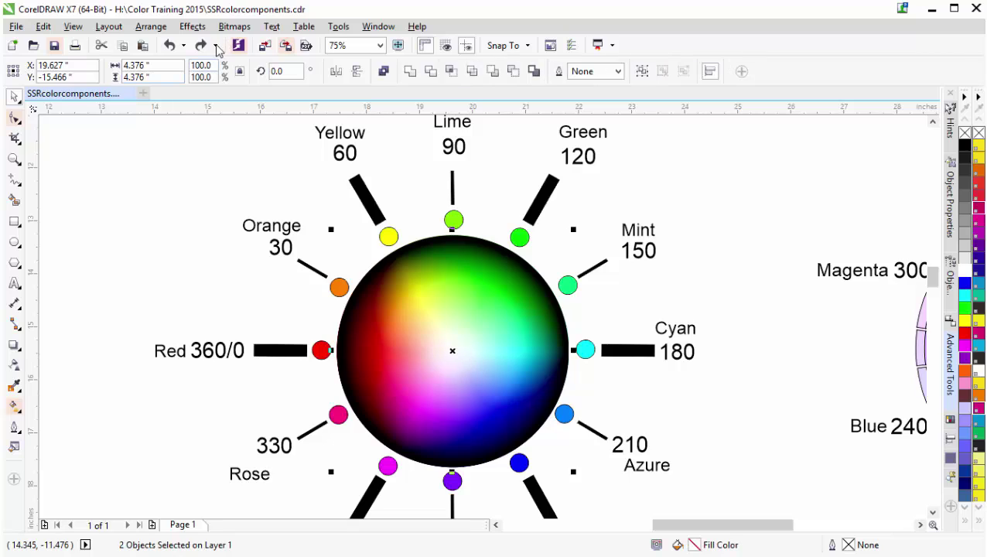
click(102, 46)
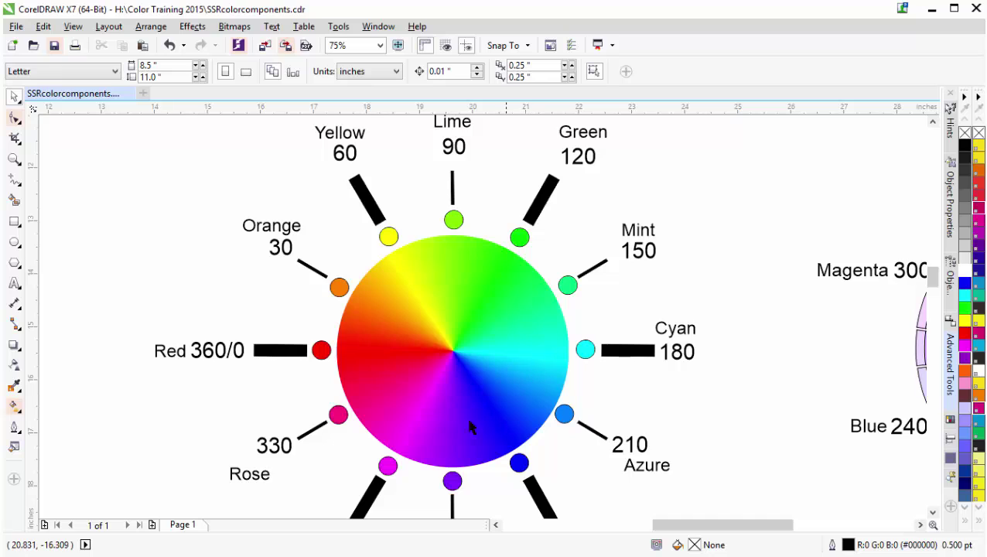
click(143, 47)
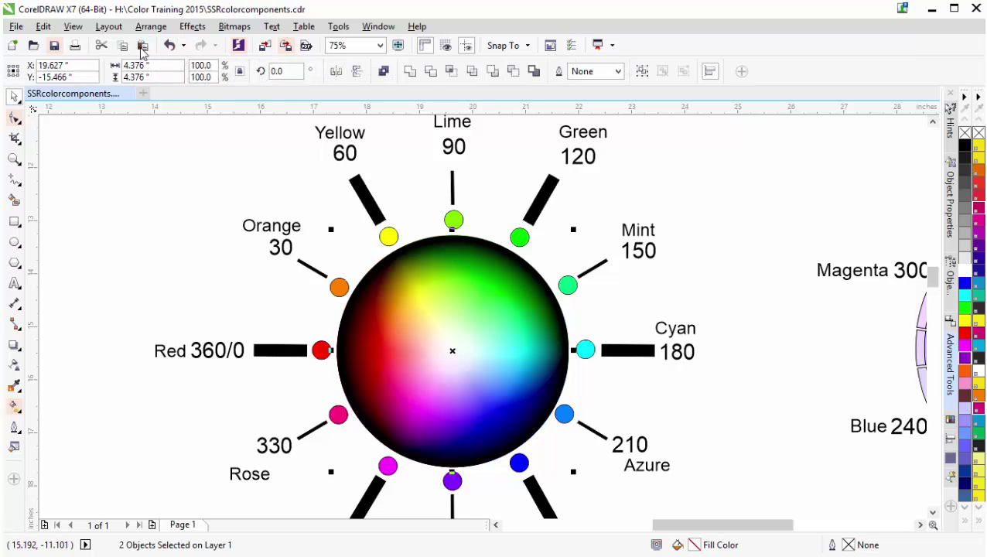
click(140, 345)
Scroll down to the tint-and-shade wheel labelled Red 360-0 through Magenta 300.
scroll(391, 361, up, 2)
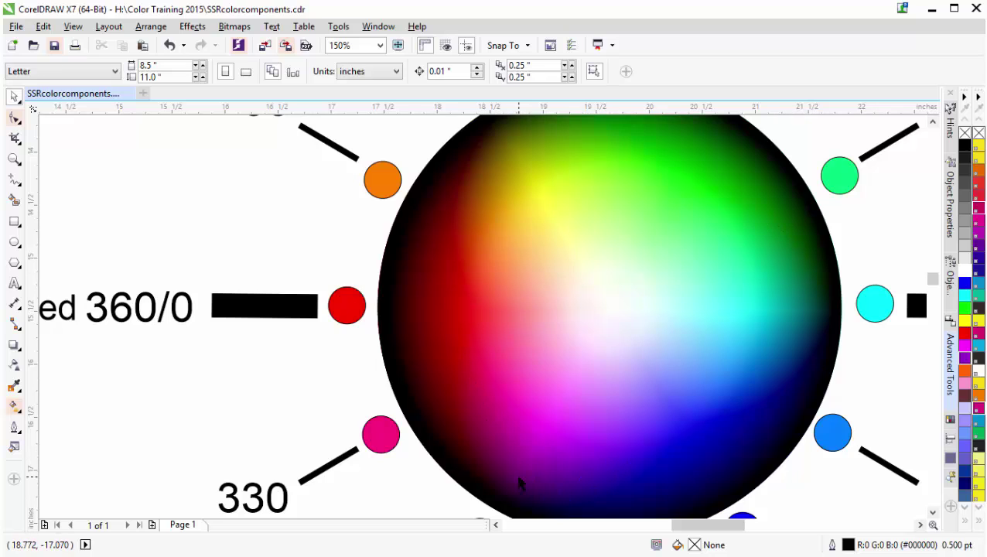
scroll(680, 295, down, 1)
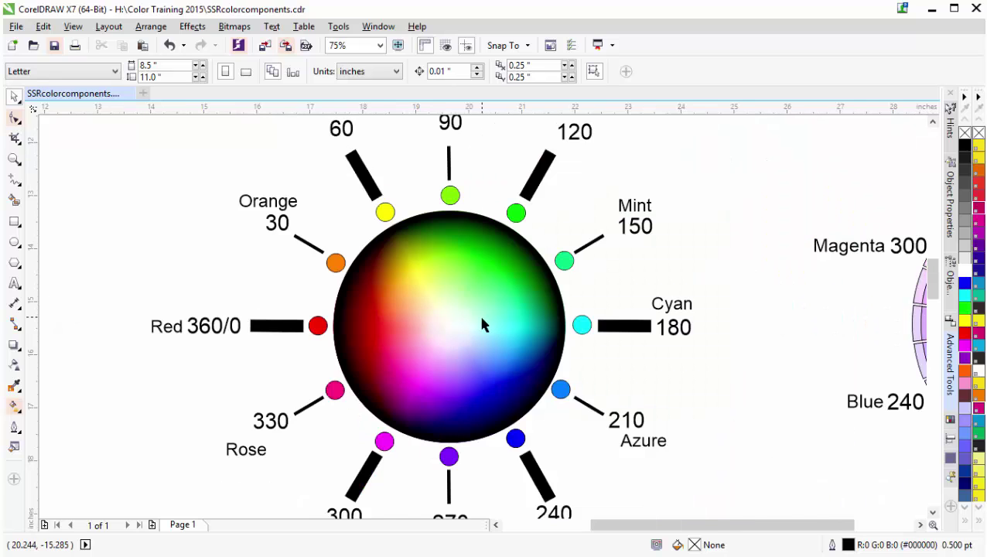
scroll(483, 322, down, 1)
scroll(495, 317, up, 1)
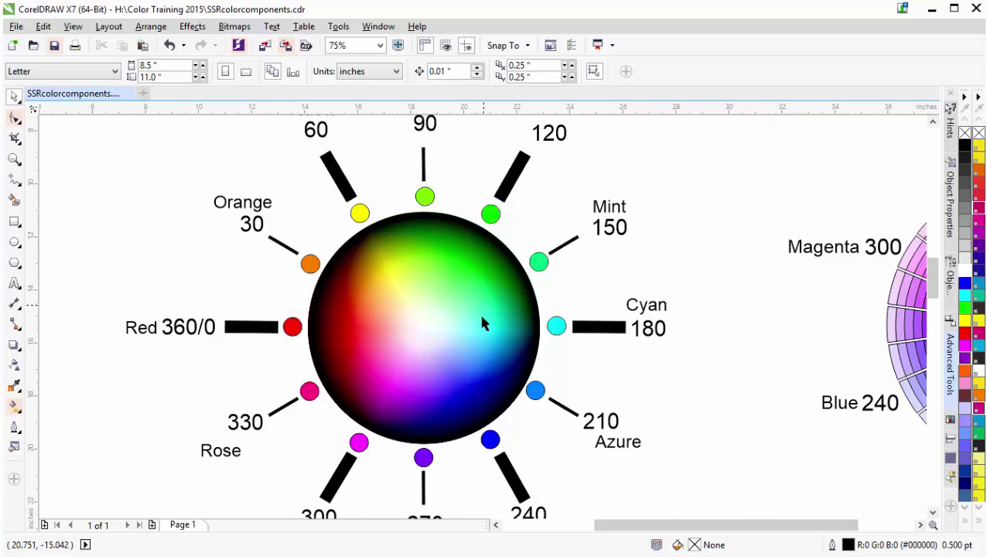
scroll(479, 313, down, 1)
scroll(635, 358, down, 1)
scroll(524, 349, up, 1)
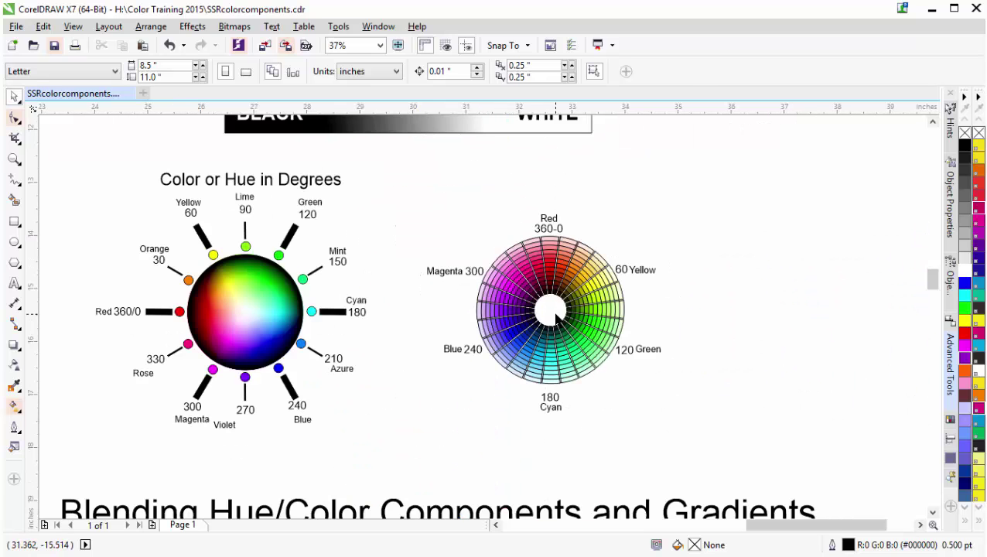
scroll(525, 349, up, 1)
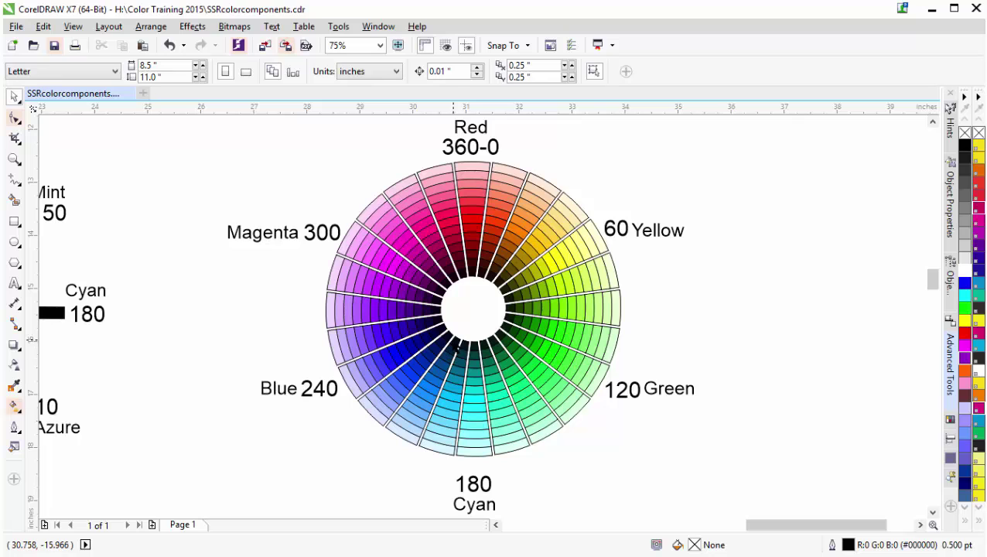
Cut the dark inner-shade group to reveal brighter hues, then paste it back.
click(456, 348)
scroll(477, 325, up, 1)
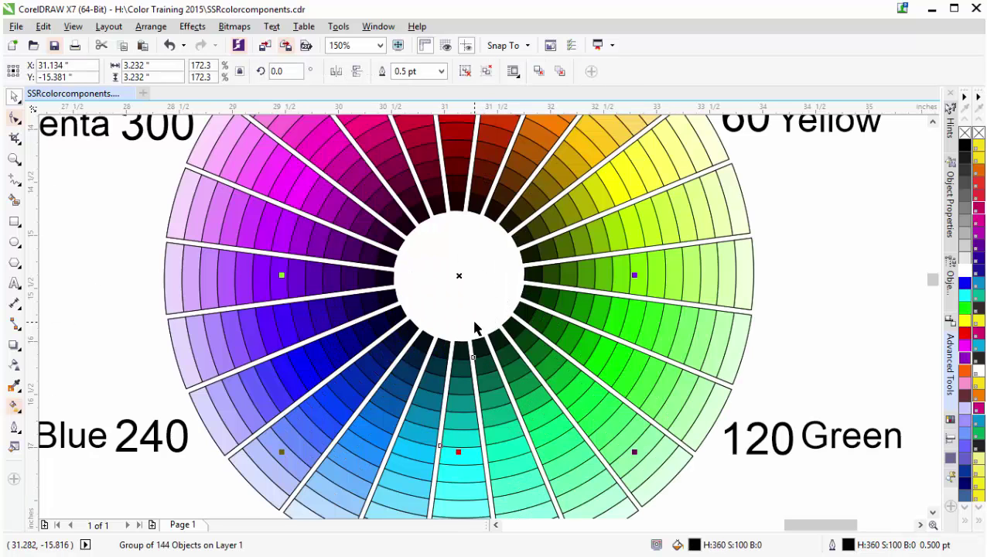
click(101, 45)
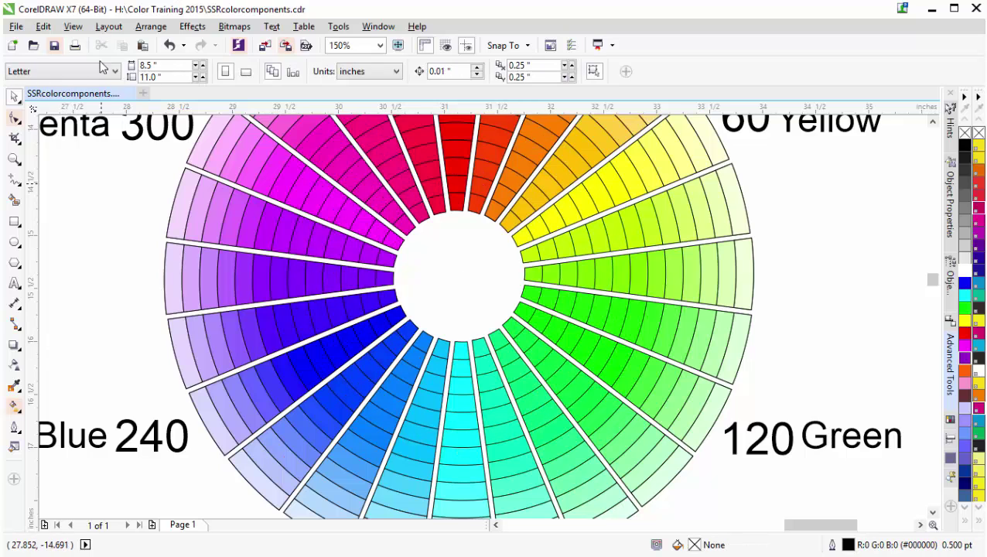
click(143, 46)
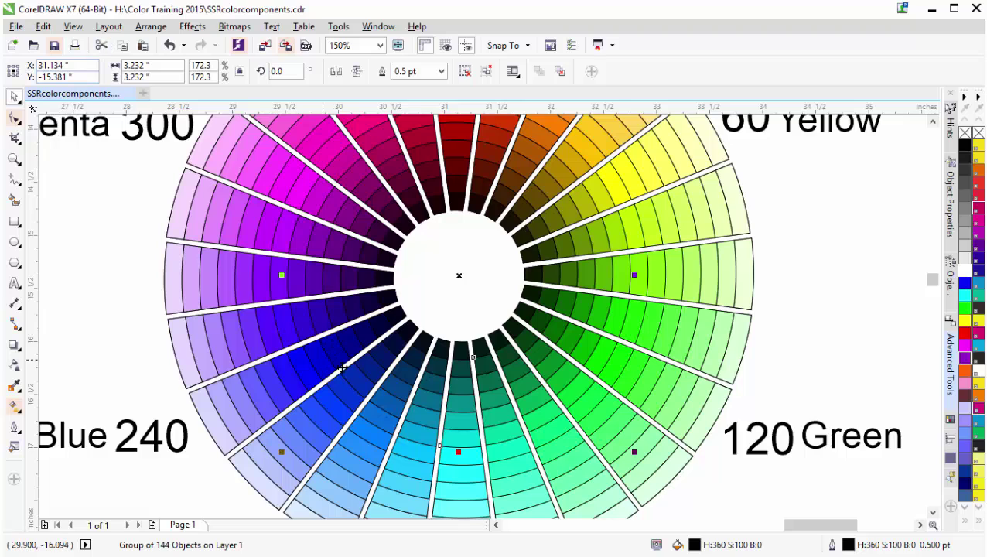
Cut the pastel outer-ring group to show saturated colours, then paste it back.
click(170, 305)
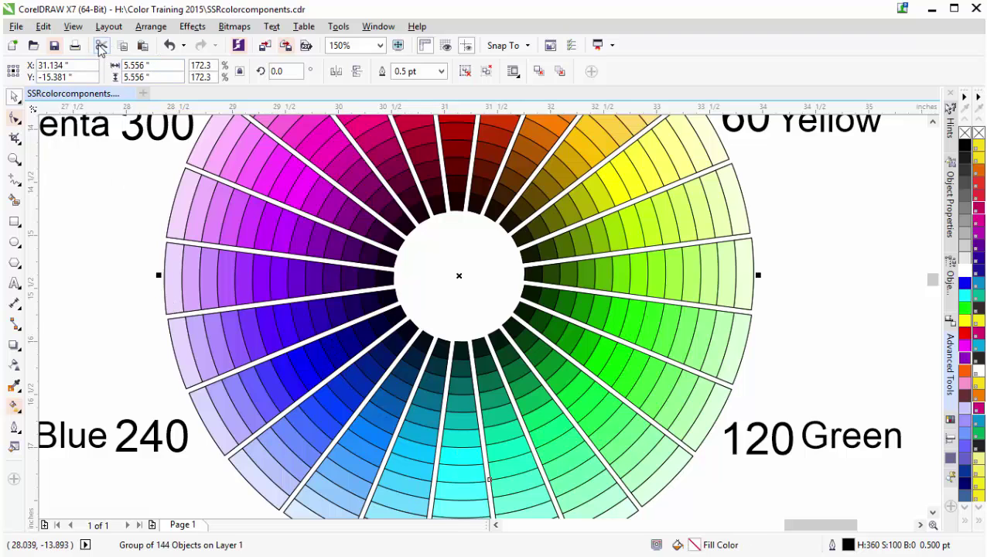
click(100, 48)
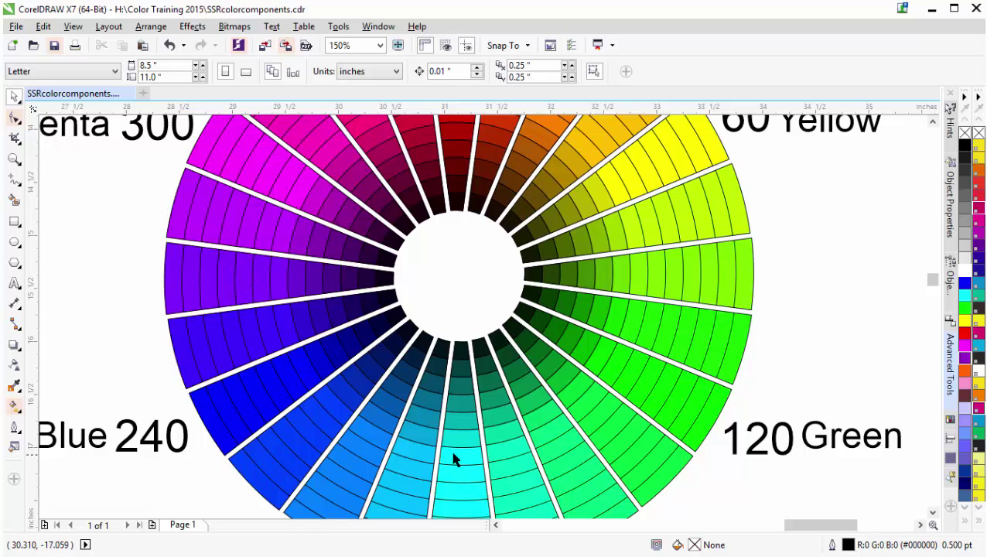
click(143, 46)
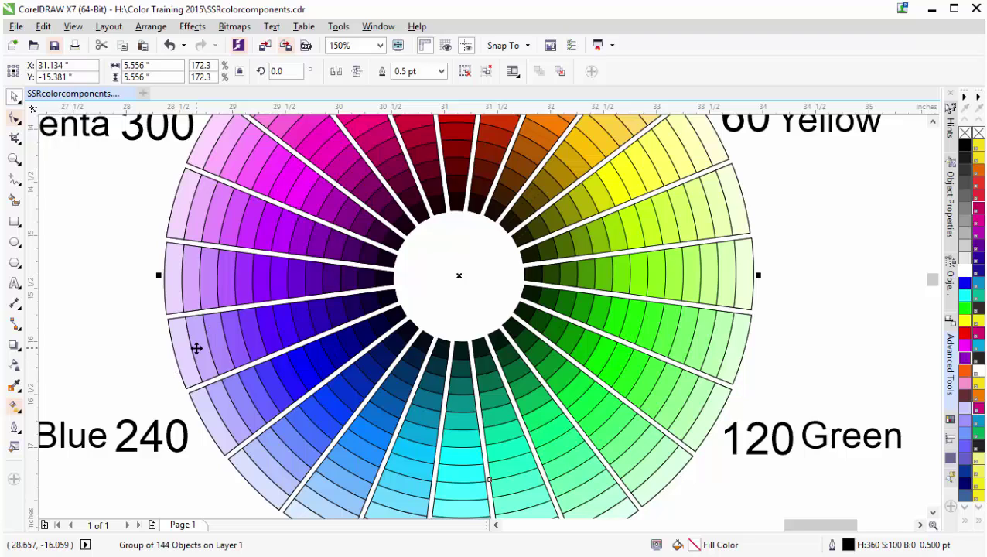
Move aside and minimize the SimpleSeps Raster window, then select the left 3-hue colour wheel.
scroll(484, 323, down, 3)
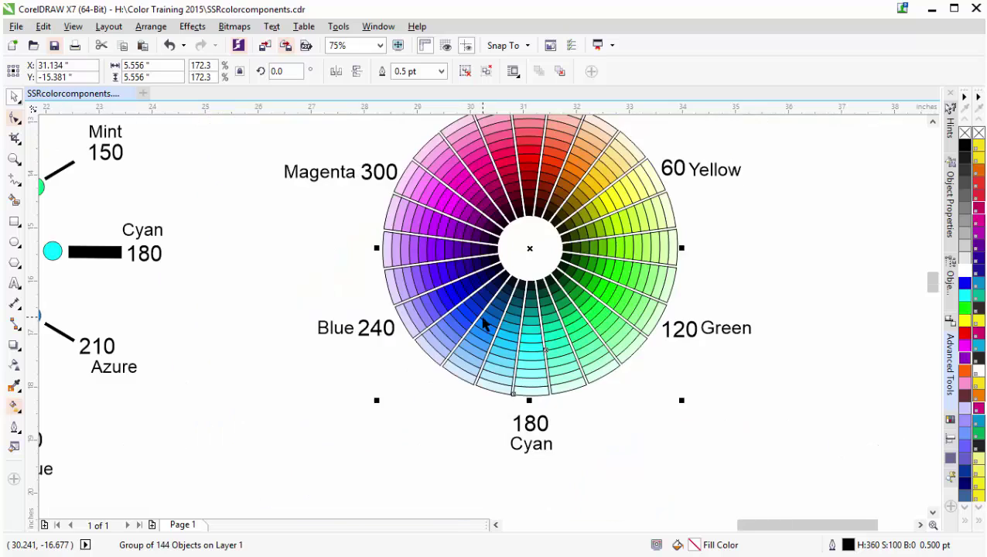
scroll(485, 323, down, 2)
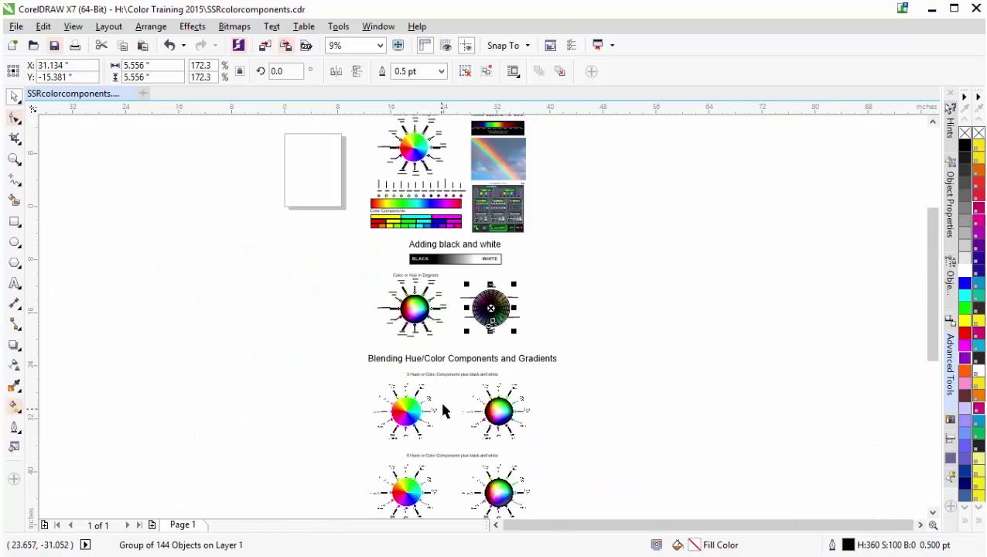
scroll(485, 323, up, 1)
scroll(482, 318, up, 1)
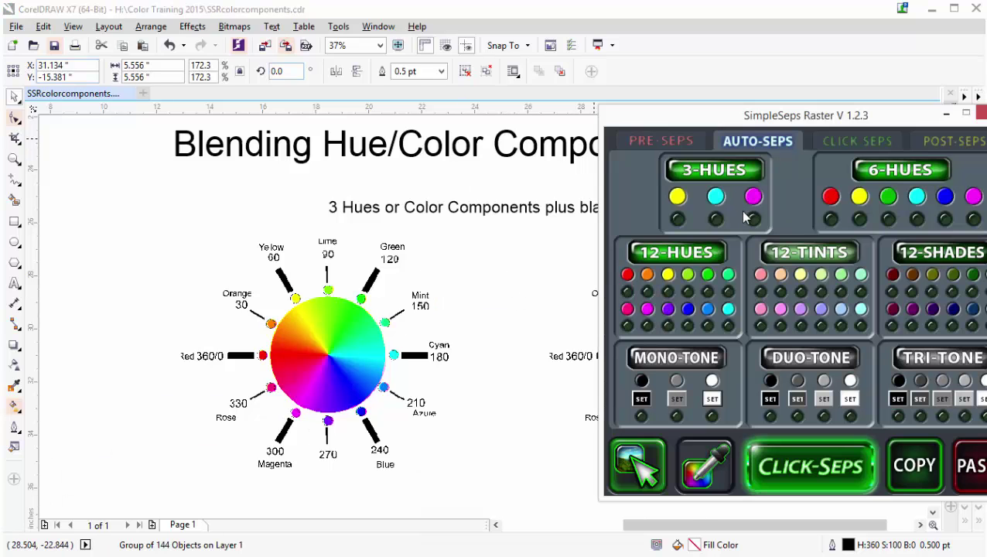
drag(800, 120, 732, 109)
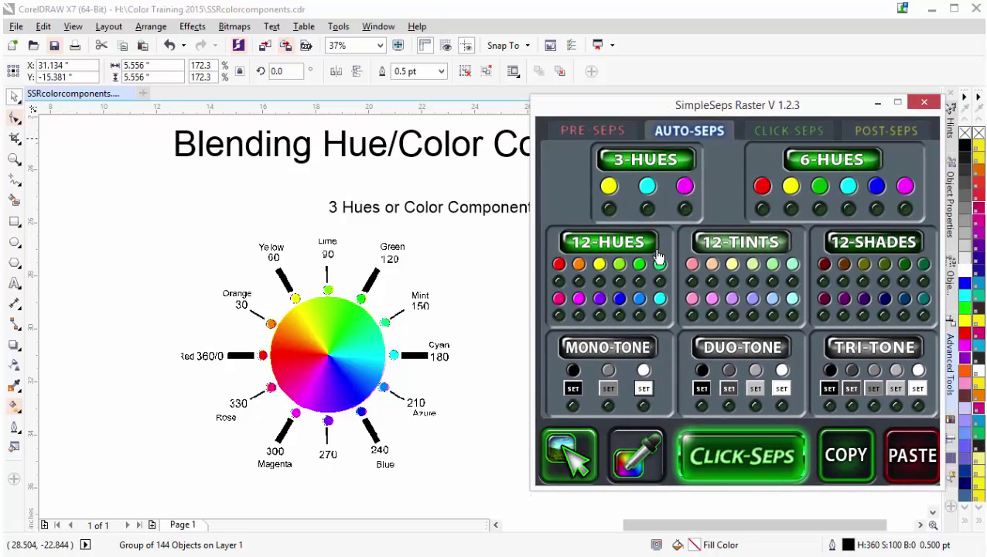
click(876, 102)
click(320, 365)
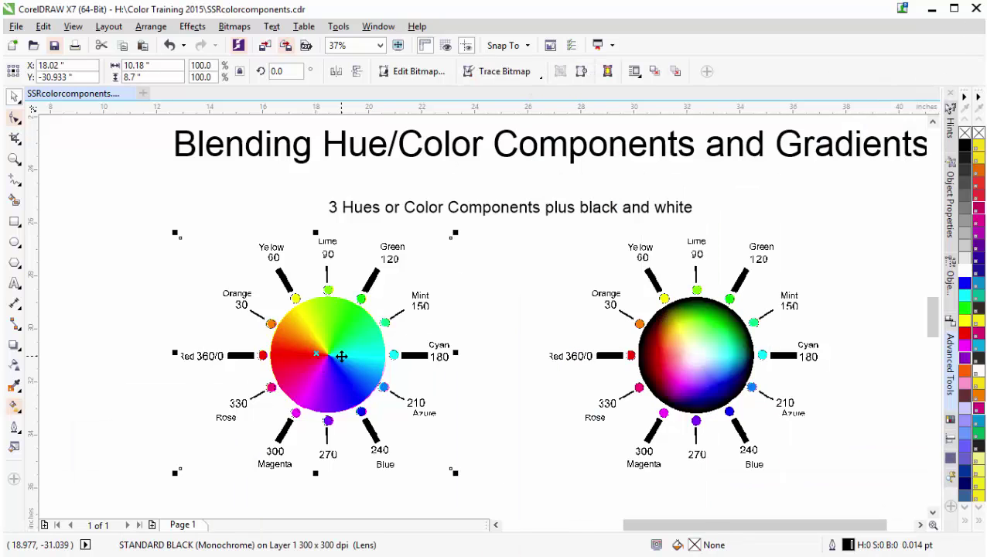
Zoom out and pull the 3-hue wheel apart: labels left, cyan wedge down, magenta upper right.
key(F3)
drag(486, 320, 327, 309)
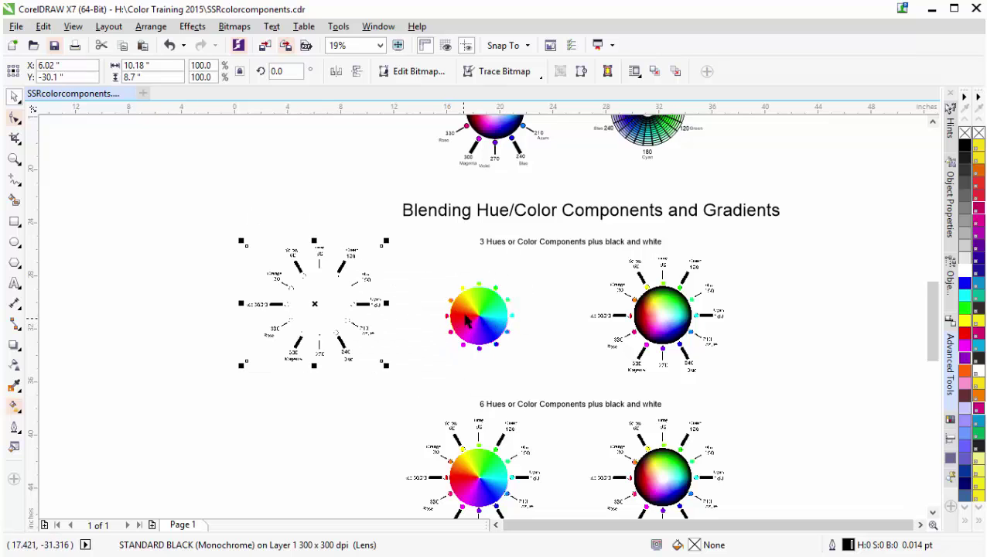
drag(467, 322, 402, 355)
drag(485, 317, 542, 276)
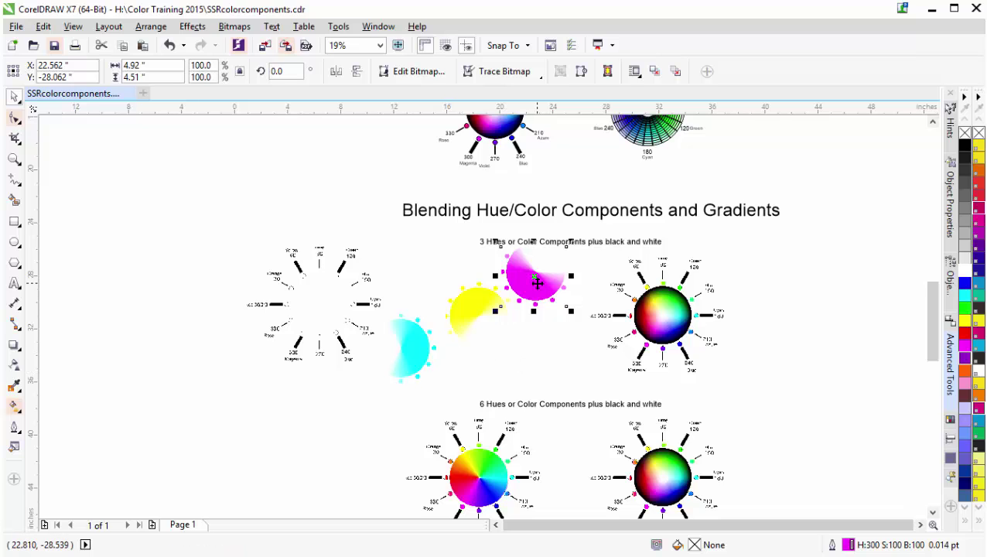
Move the 6-hue labels left and separate its magenta, yellow, cyan, blue, red and green wedges.
scroll(457, 443, down, 1)
scroll(480, 325, up, 1)
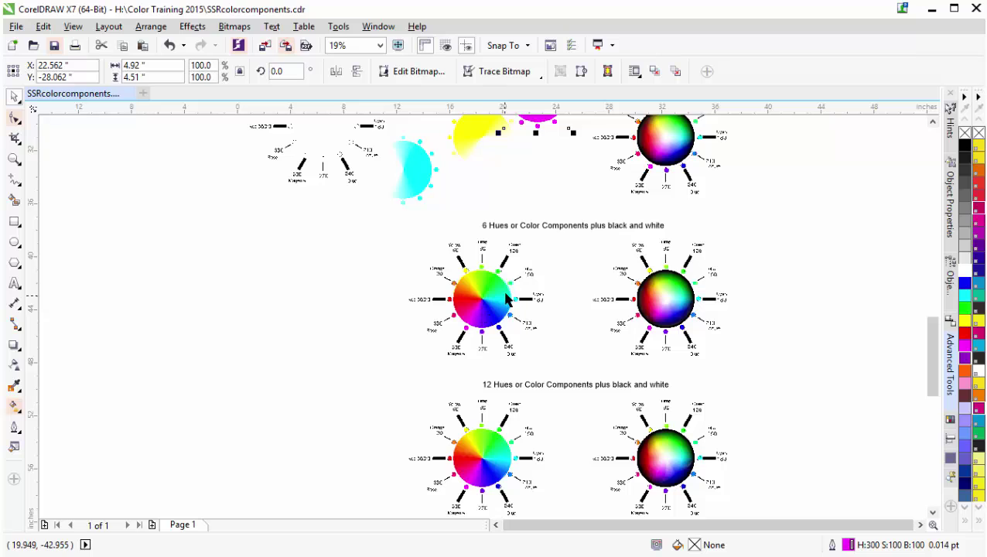
drag(475, 313, 340, 357)
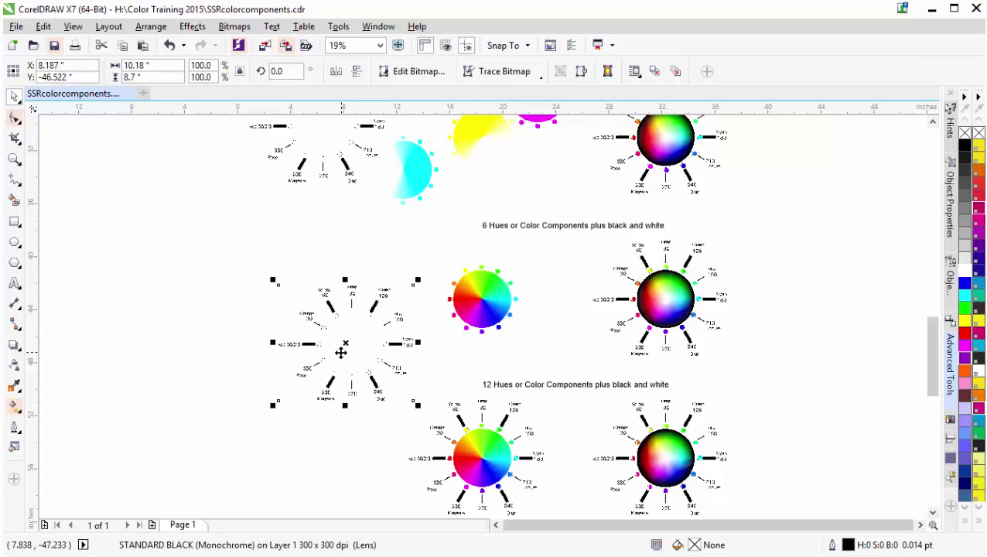
click(462, 307)
drag(463, 307, 364, 279)
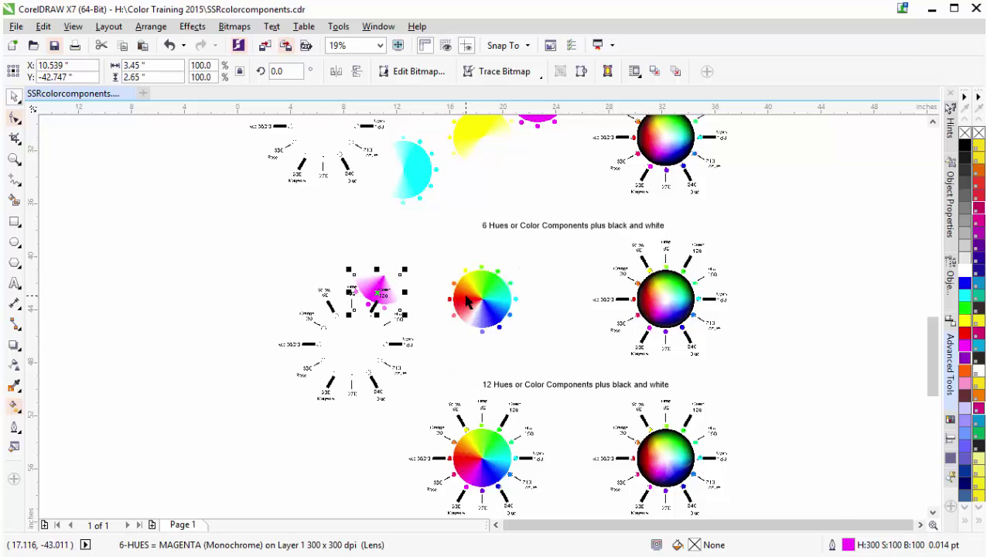
drag(465, 300, 414, 257)
drag(499, 296, 546, 266)
drag(501, 325, 536, 338)
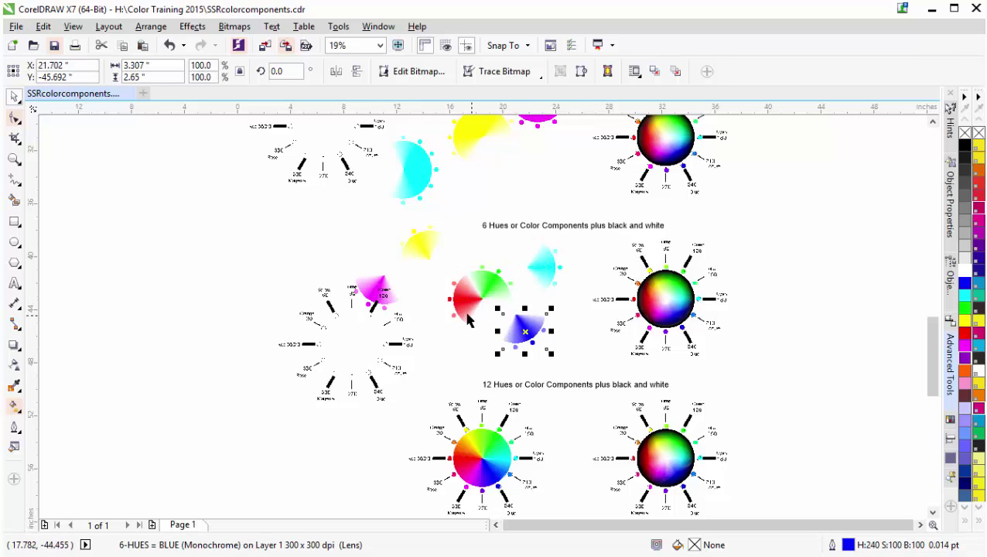
drag(466, 315, 441, 330)
drag(496, 282, 483, 280)
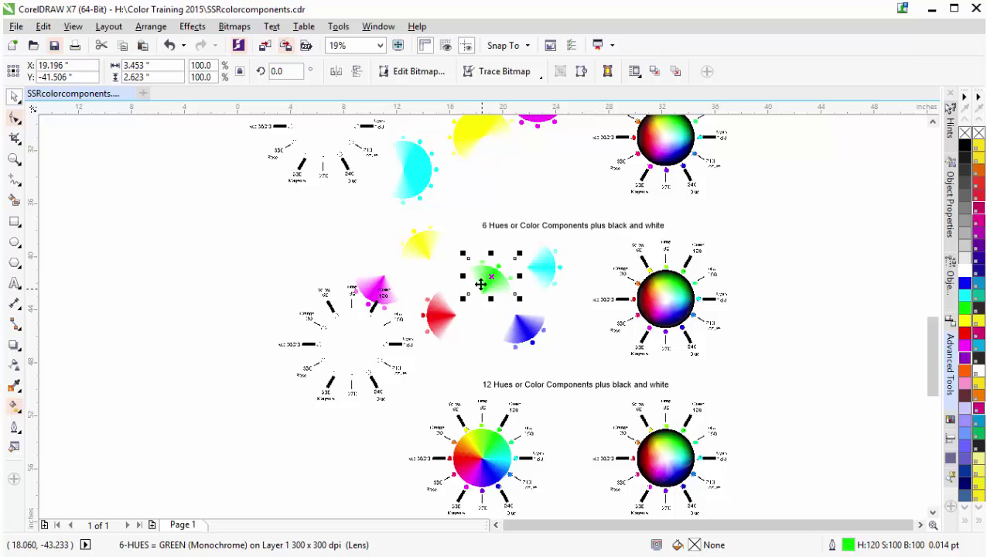
scroll(496, 283, up, 2)
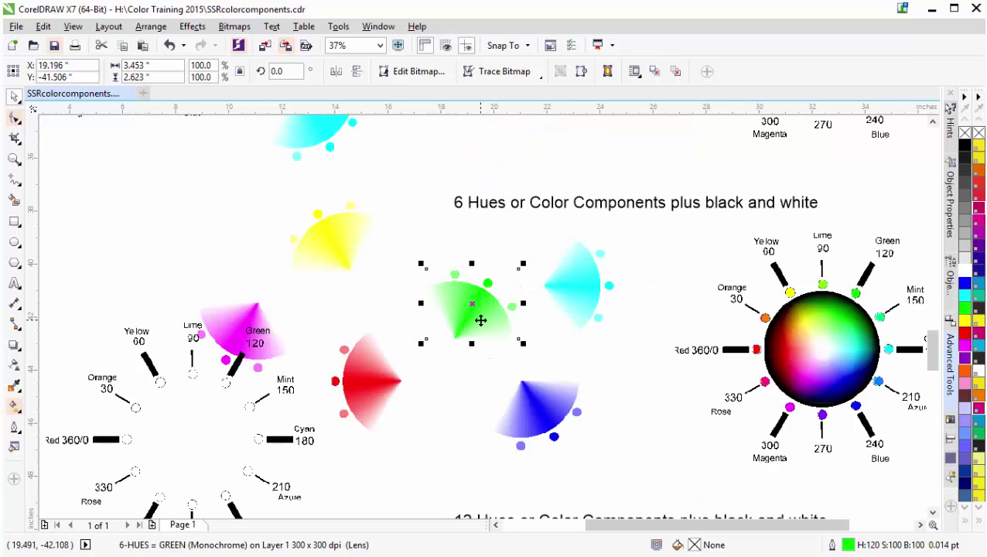
Undo the 6-hue wedge and label moves until the wheel and its labels are whole again.
key(ctrl+z)
key(ctrl+z)
key(ctrl+z)
key(ctrl+z)
key(ctrl+z)
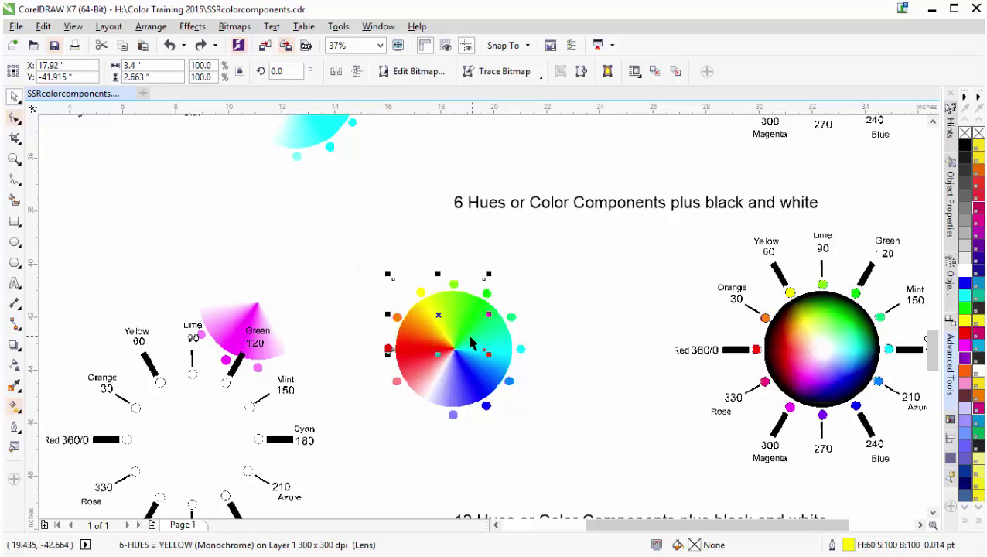
scroll(471, 334, up, 2)
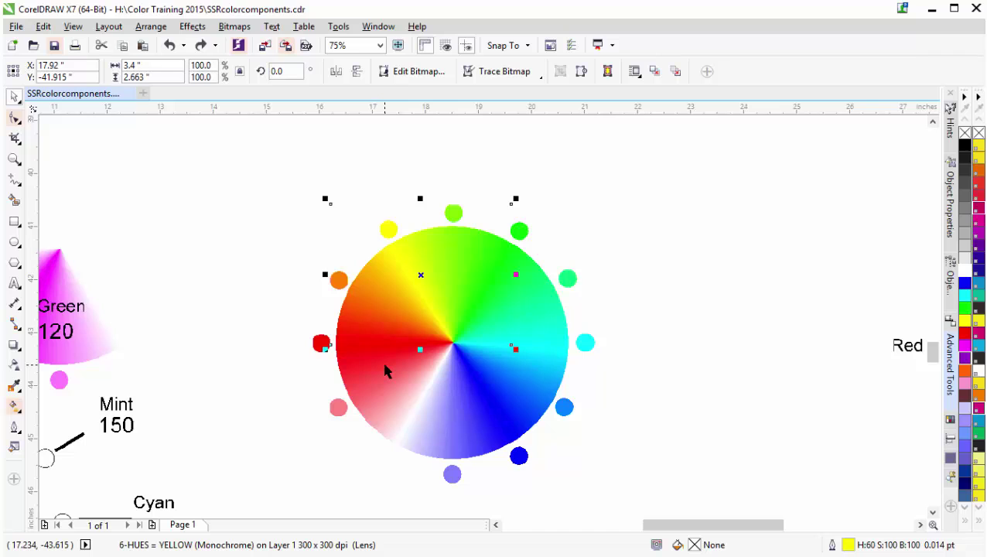
click(387, 370)
click(403, 348)
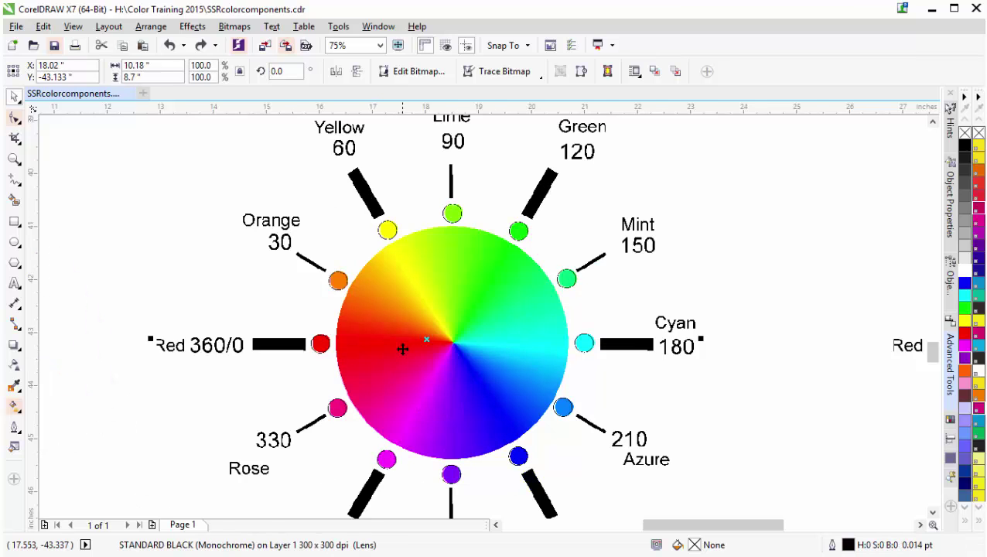
scroll(483, 317, down, 2)
scroll(482, 317, down, 1)
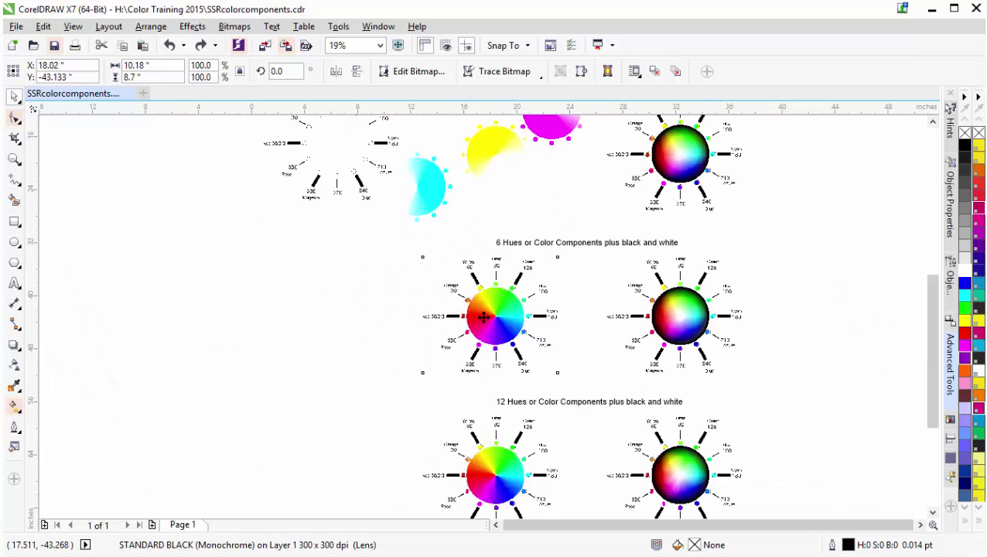
scroll(483, 317, down, 1)
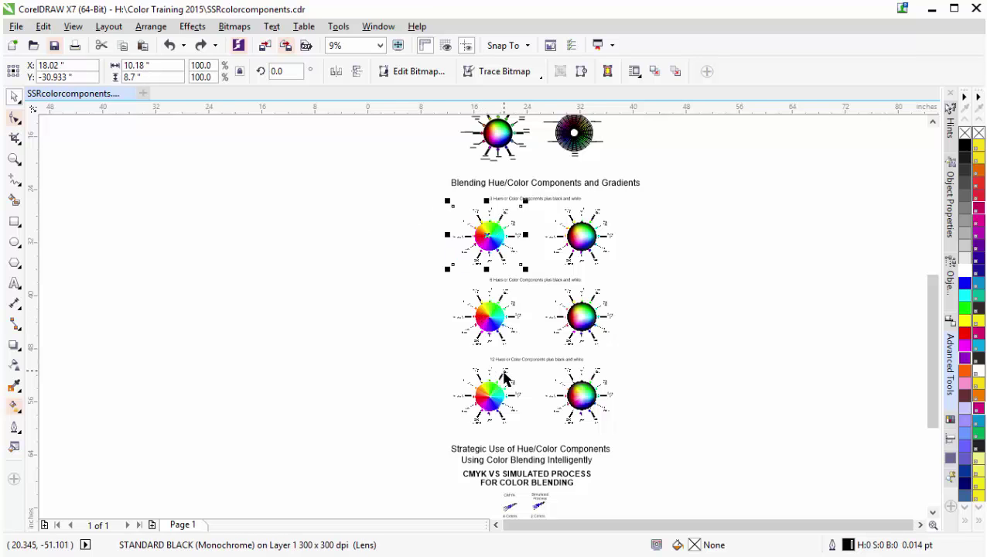
scroll(502, 378, up, 3)
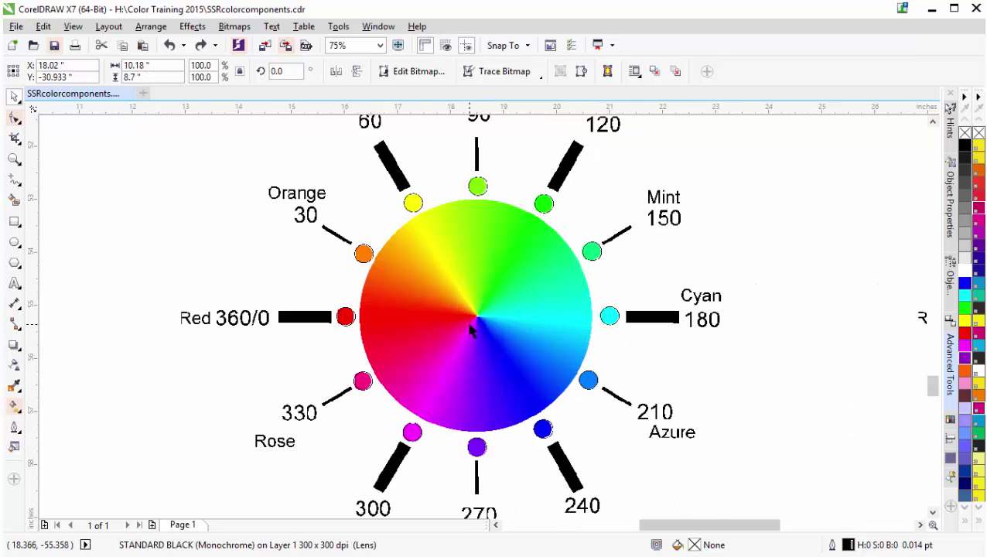
scroll(472, 329, down, 1)
drag(478, 311, 215, 242)
click(462, 315)
drag(462, 314, 371, 418)
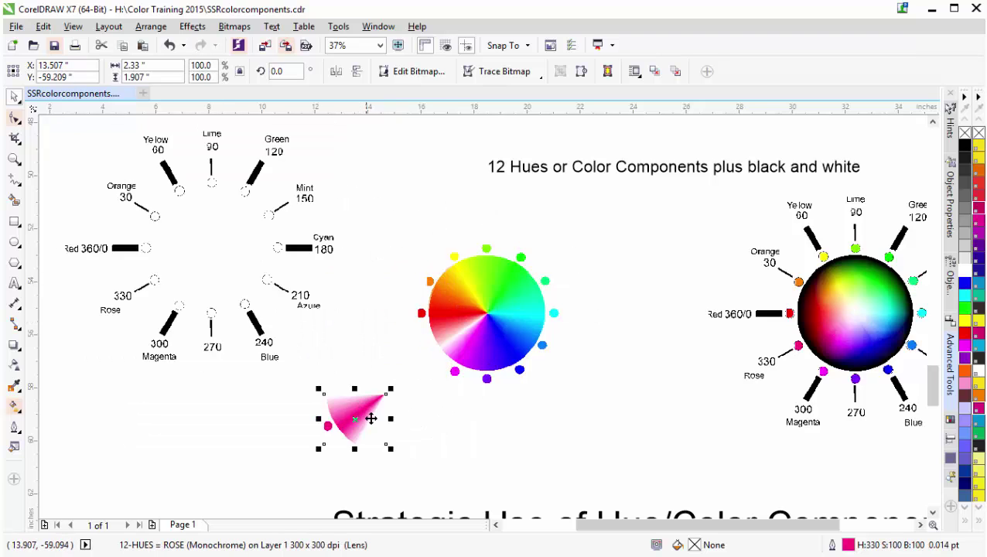
drag(441, 325, 343, 315)
drag(453, 312, 350, 292)
scroll(349, 292, up, 2)
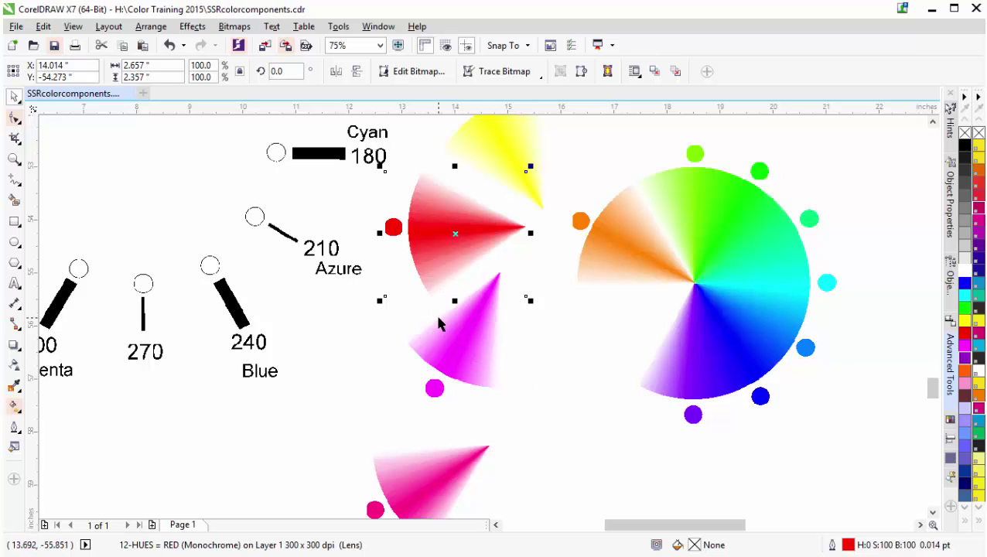
key(ctrl+z)
key(ctrl+z)
key(ctrl+z)
key(ctrl+z)
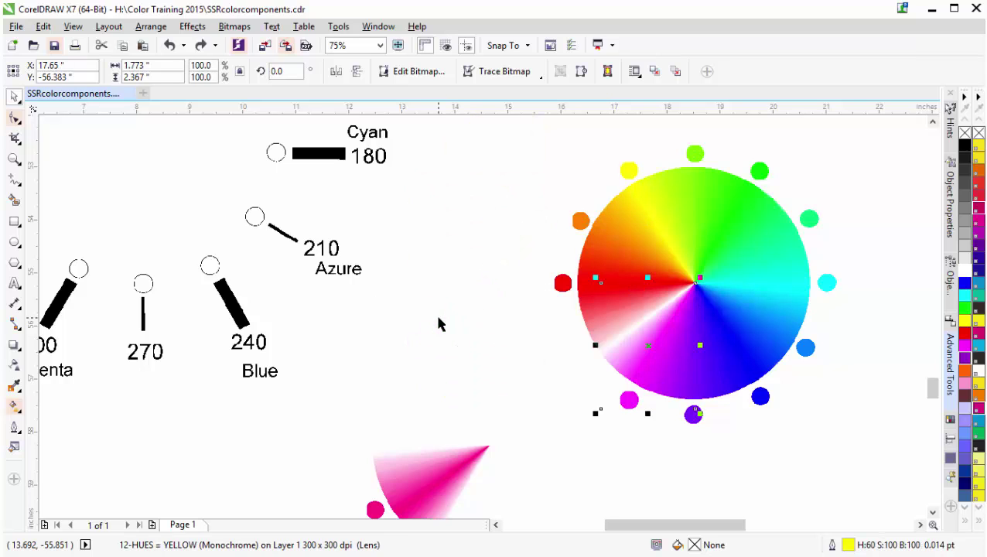
key(ctrl+z)
key(ctrl+z)
scroll(438, 323, down, 4)
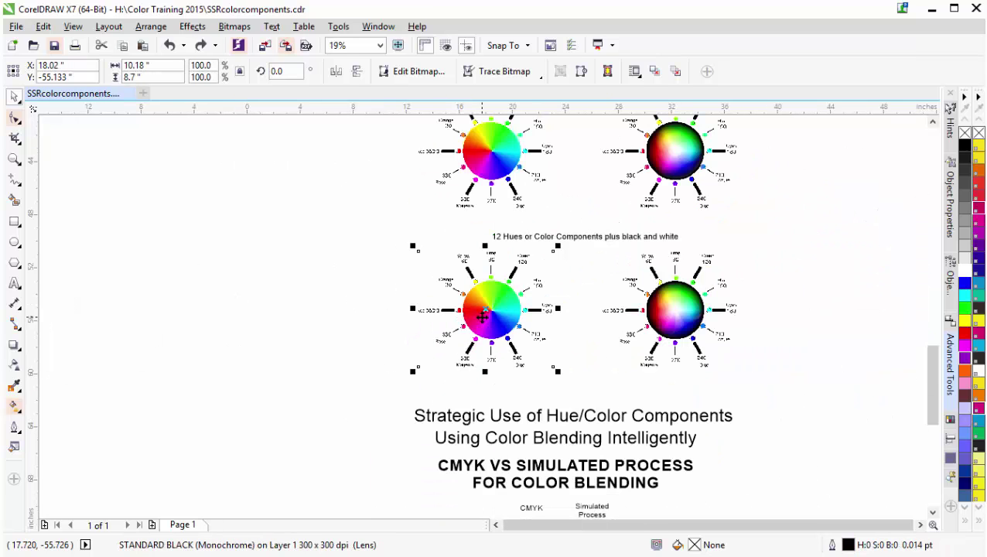